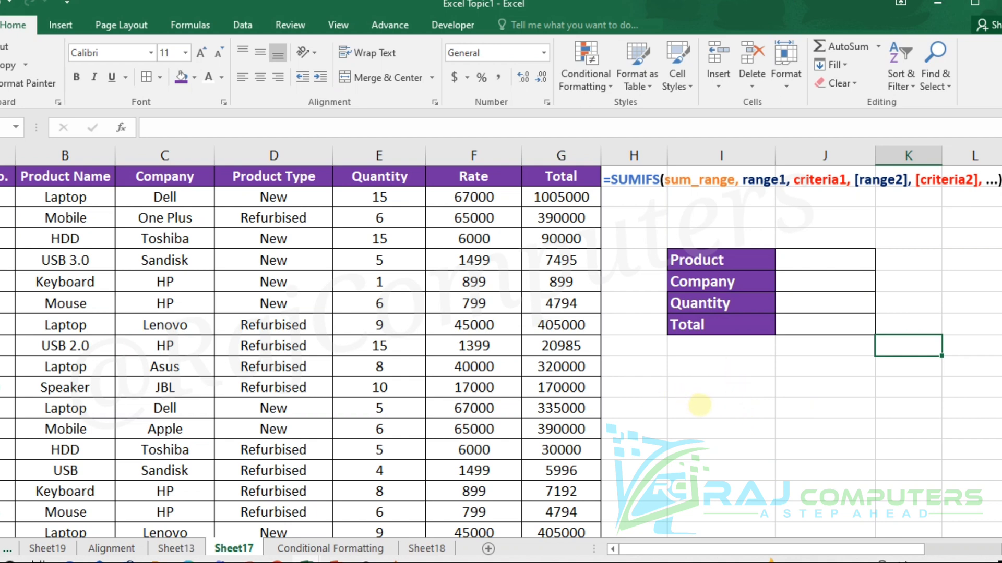
- Enter the sample criteria Laptop in cell I11 and Dell in cell I12 beneath the summary table
click(690, 392)
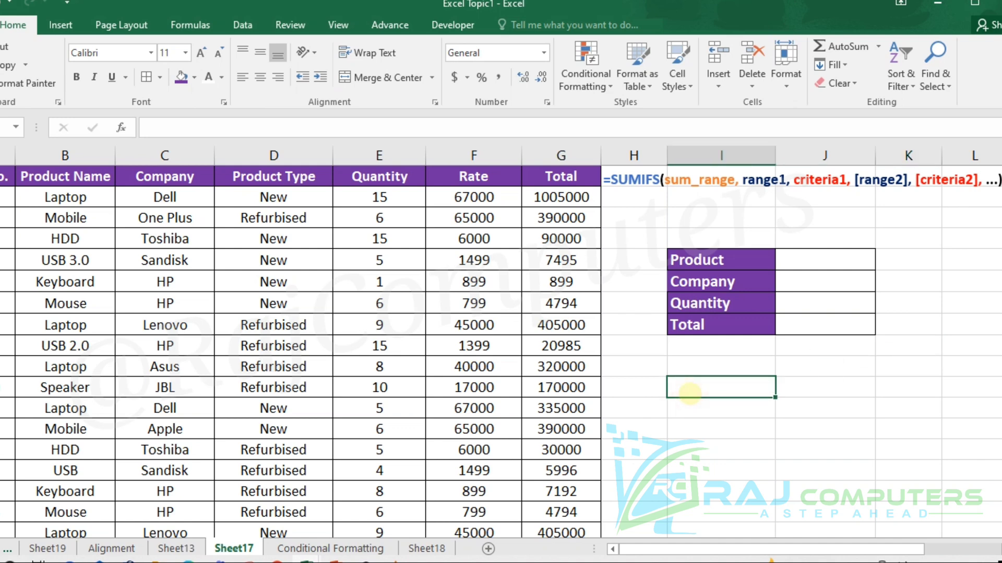
text(Lapt)
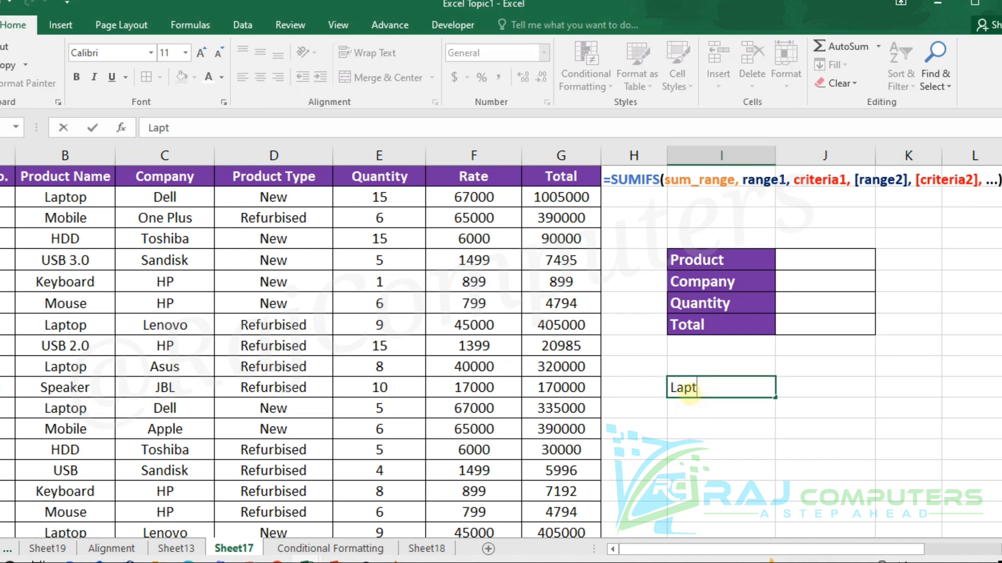
text(op)
key(Tab)
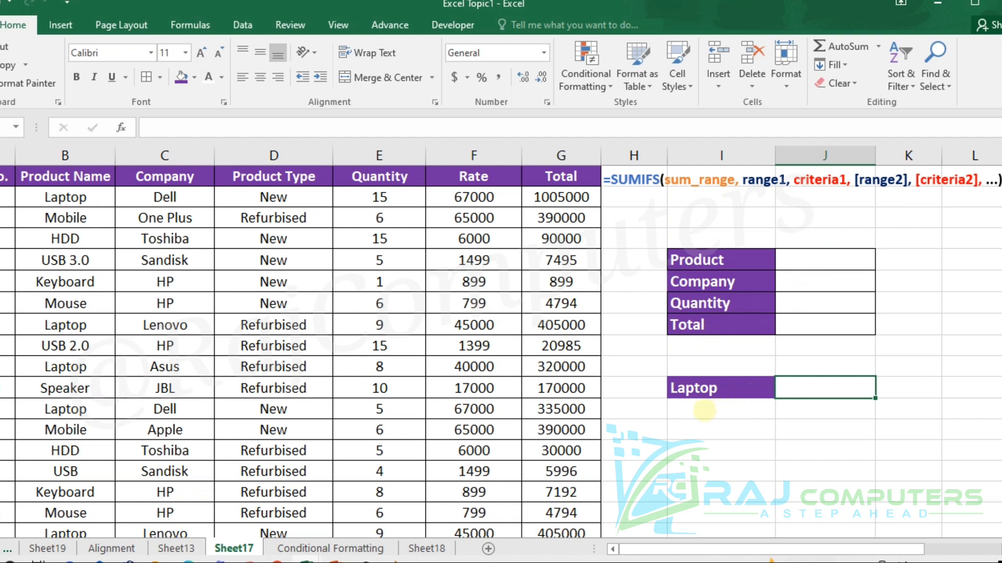
click(703, 410)
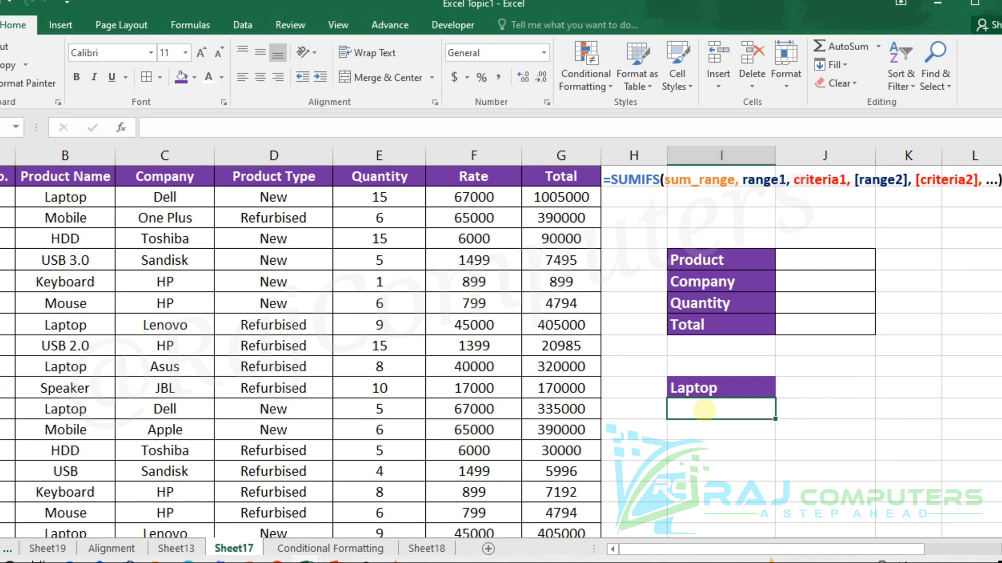
text(Dell)
key(Return)
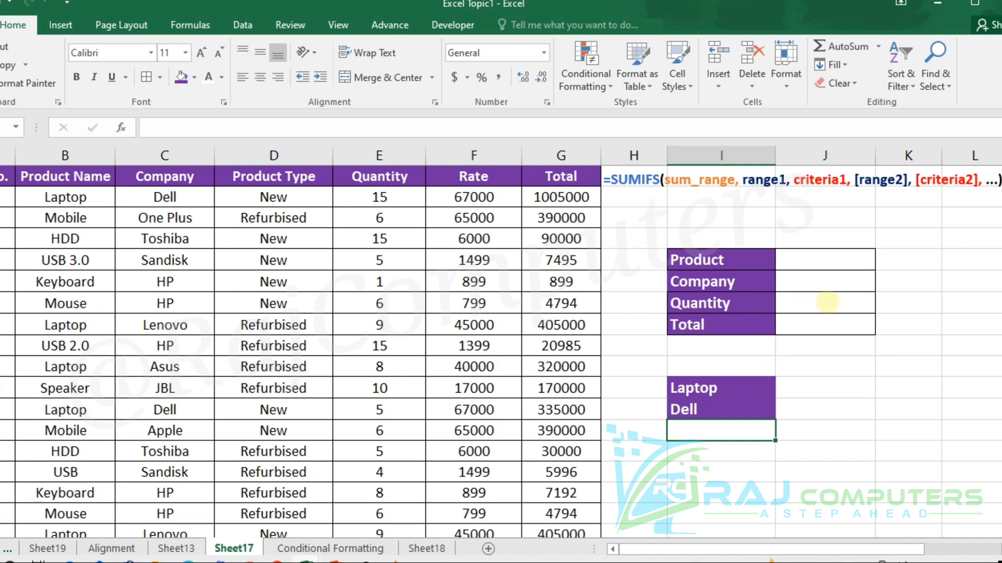
- Start a SUMIFS formula in the summary table's Quantity cell J7 with the Quantity data E2:E34 as the sum range
click(826, 302)
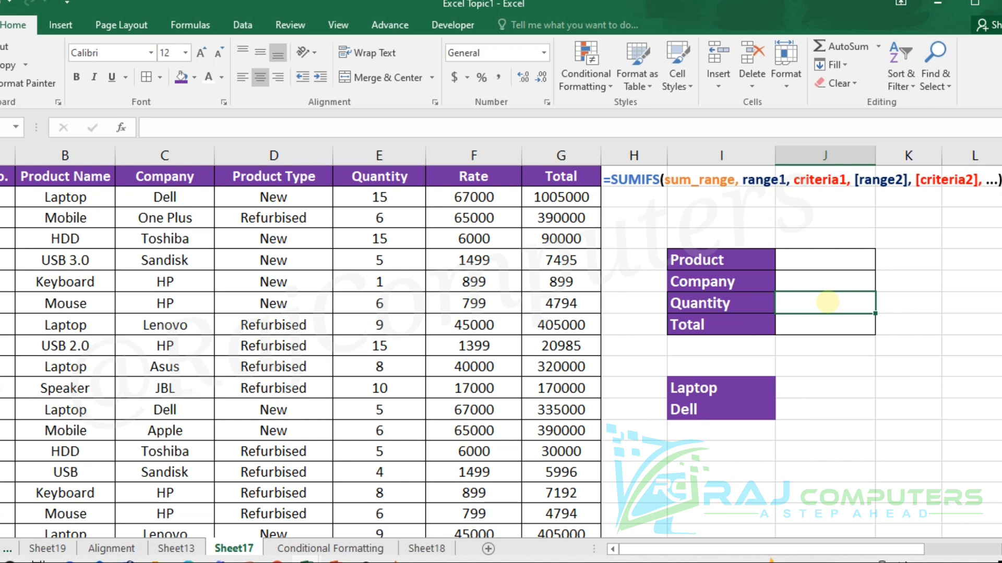
text(=sum)
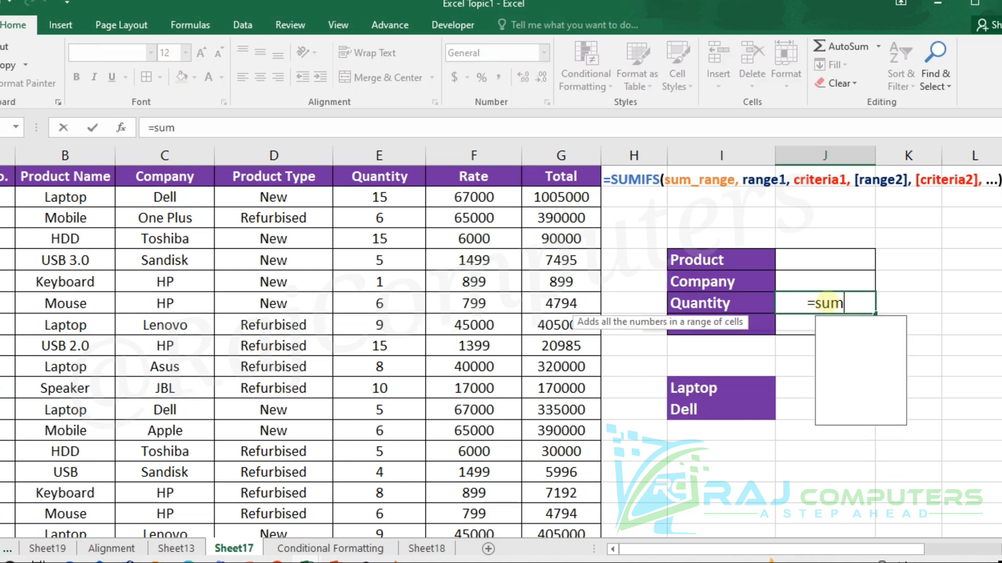
text(ifs)
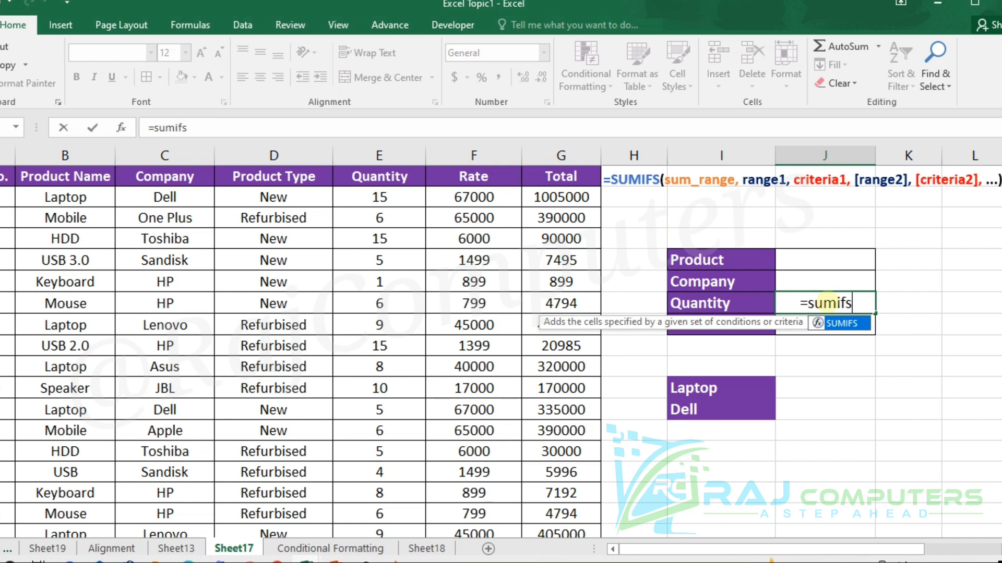
text(()
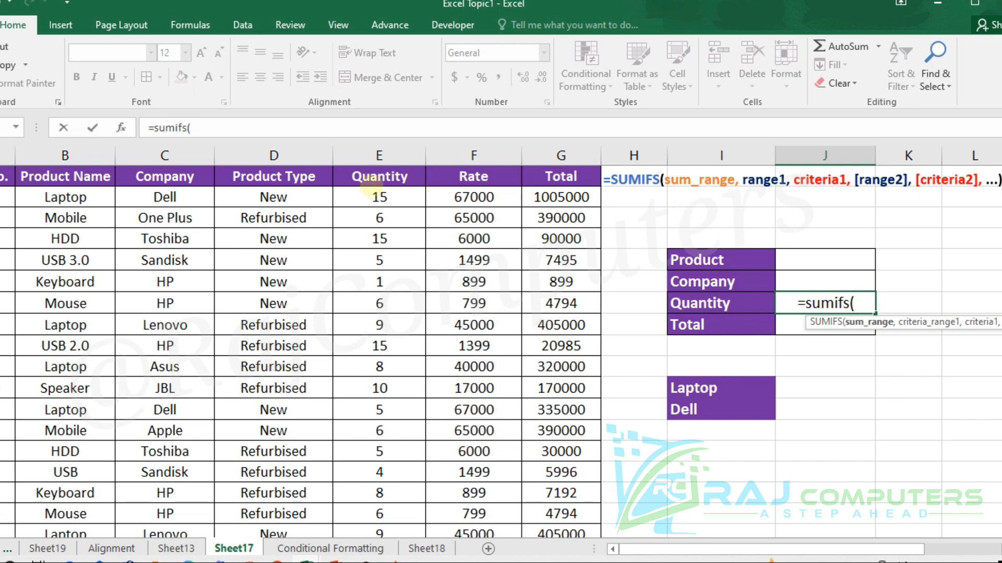
drag(379, 197, 383, 488)
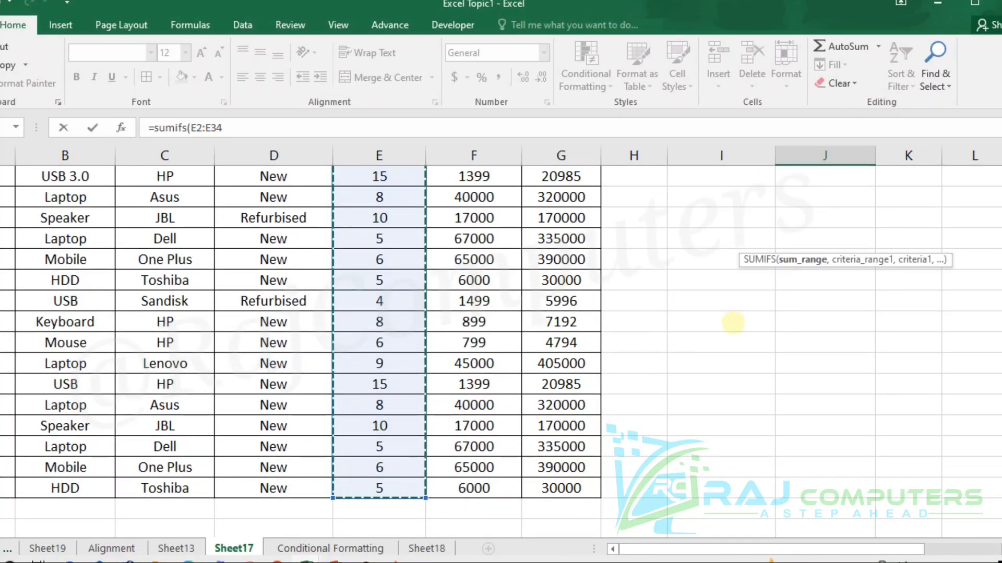
scroll(828, 284, up, 6)
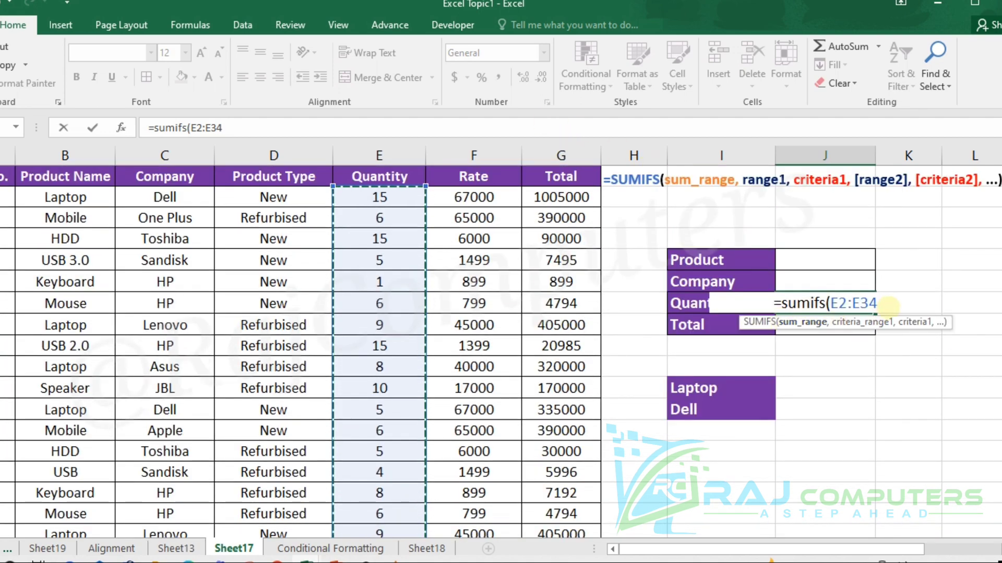
text(,)
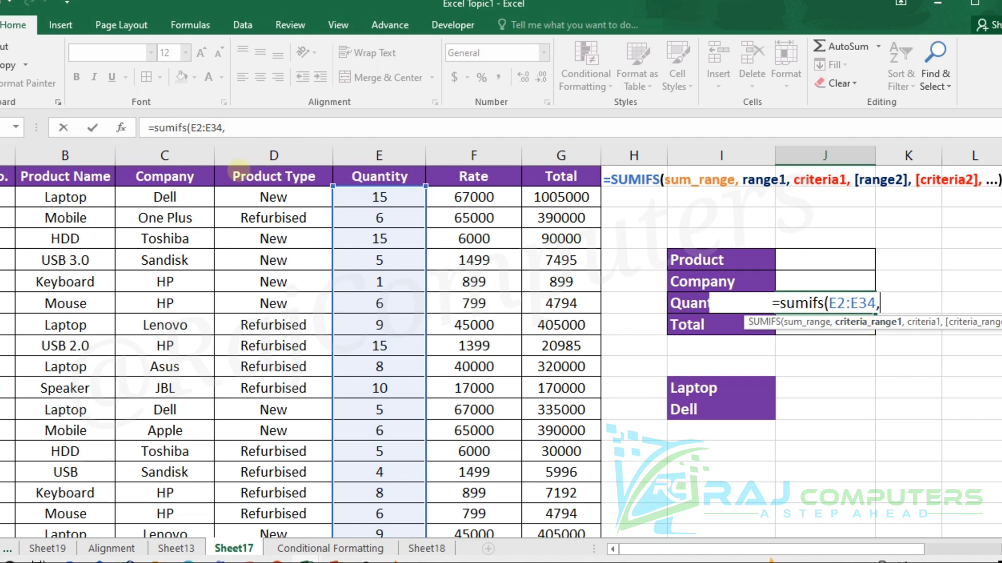
- Add the first condition to the SUMIFS formula, matching the Product Name range B2:B34 against the Product cell J5
drag(78, 198, 58, 488)
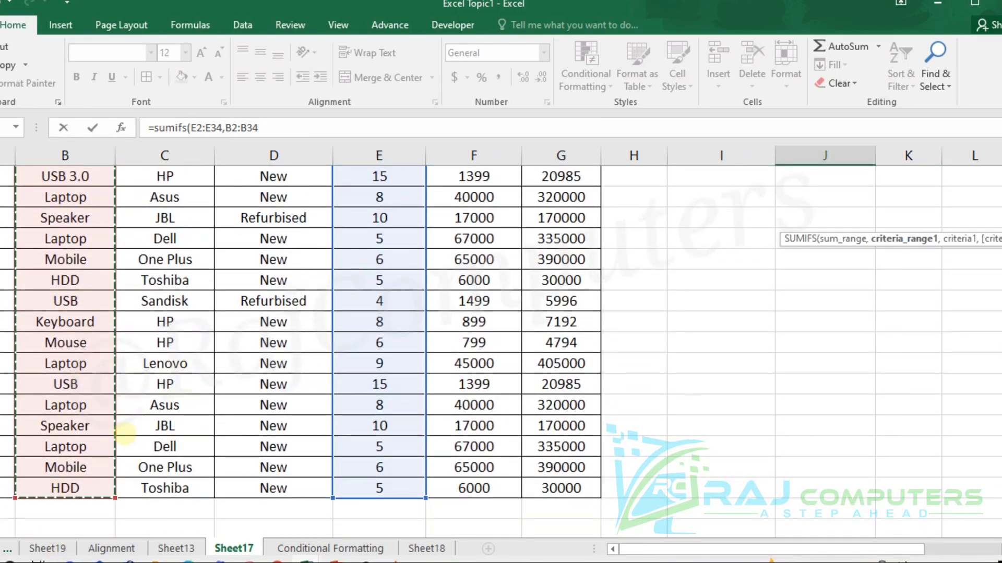
scroll(126, 433, up, 6)
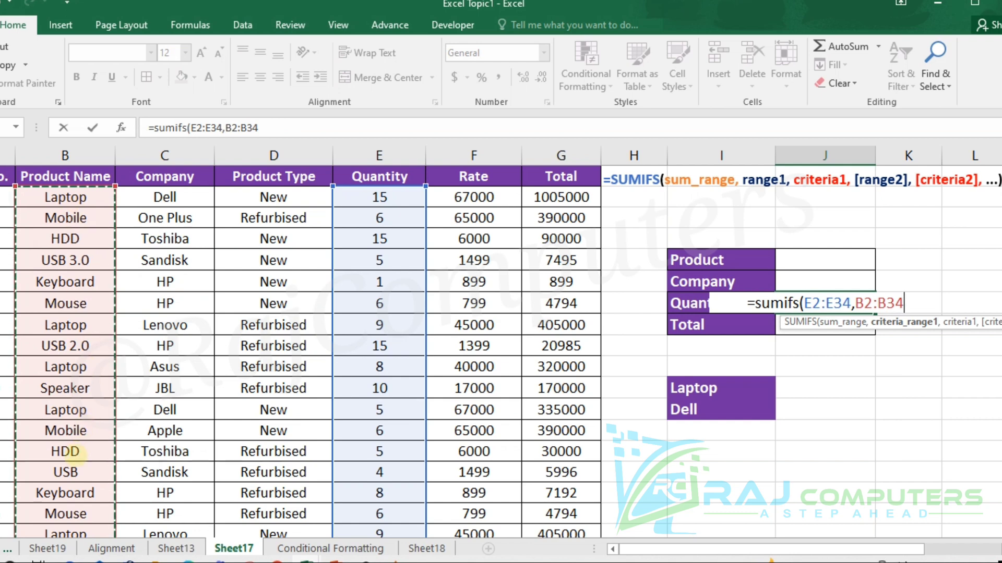
text(,)
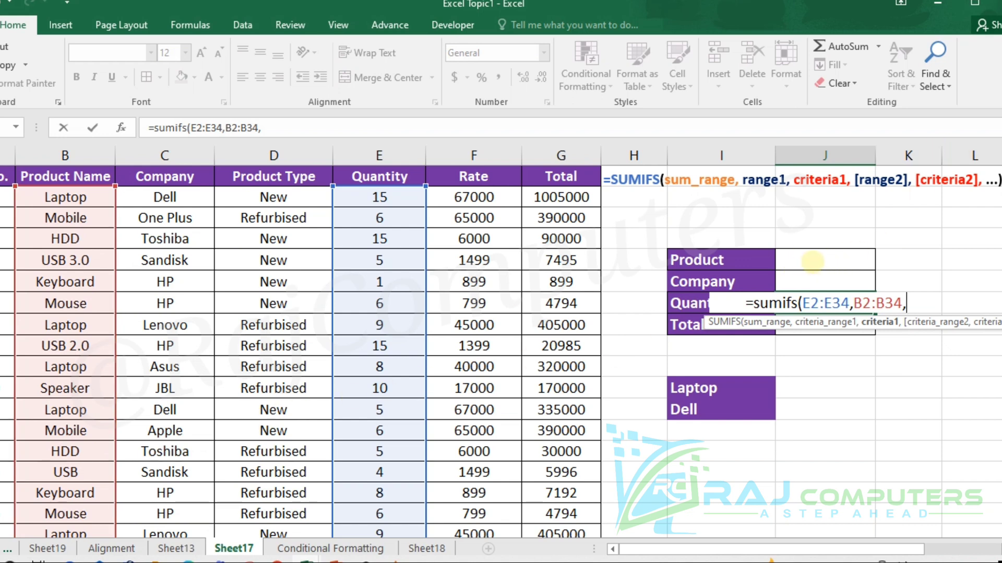
click(812, 262)
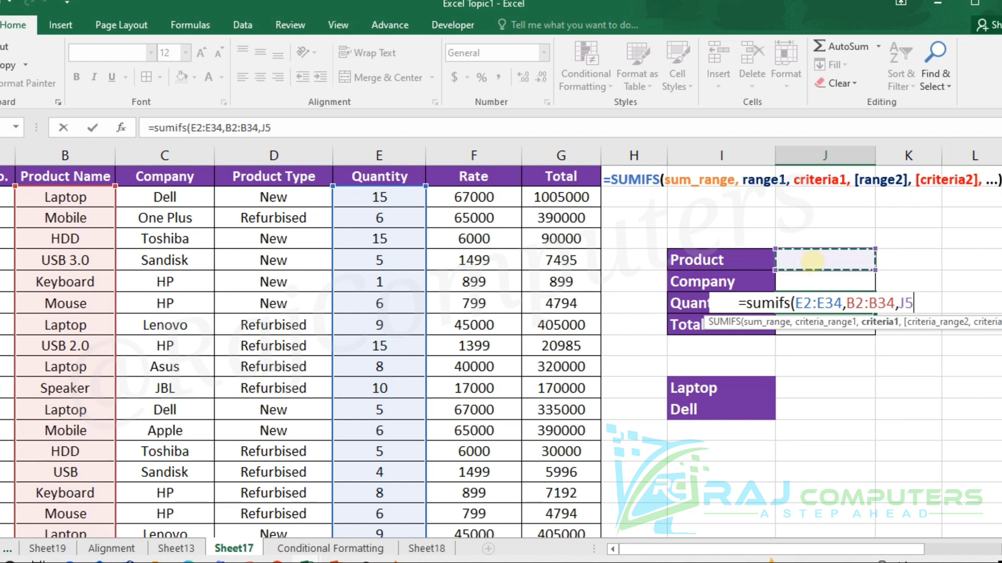
text(,)
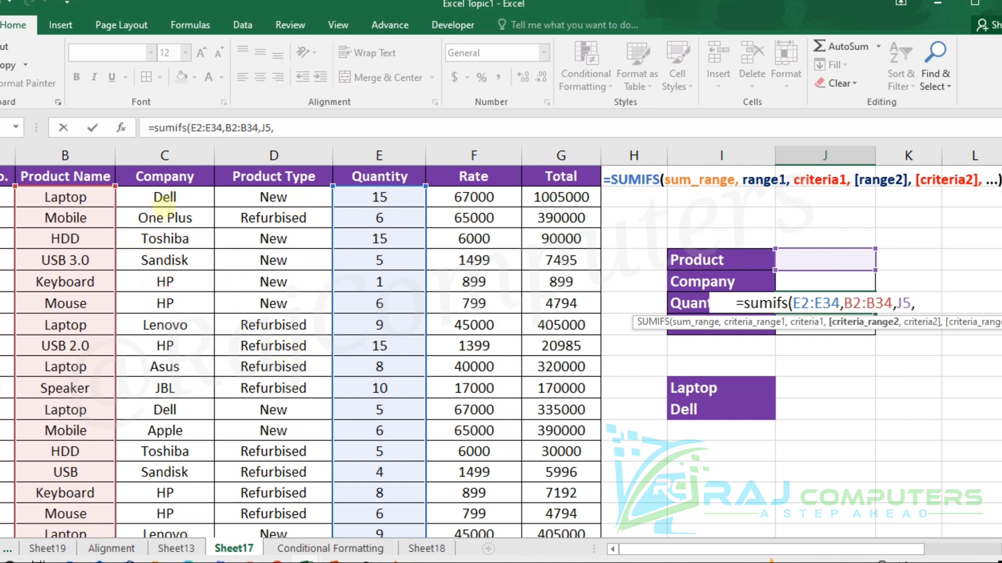
- Add the second condition, matching the Company range C2:C34 against J6, and complete the SUMIFS formula
drag(181, 199, 164, 490)
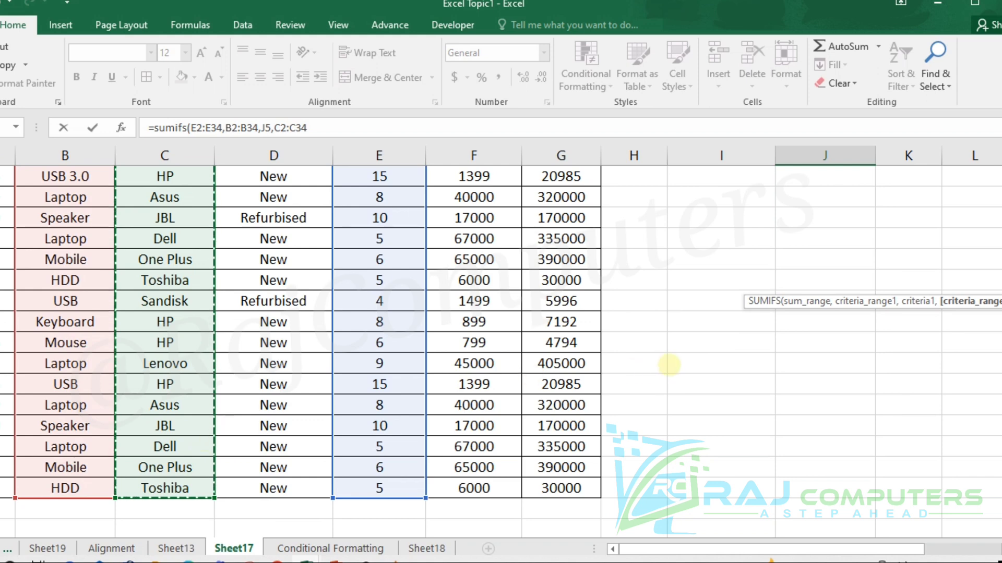
scroll(673, 365, up, 6)
scroll(947, 303, up, 3)
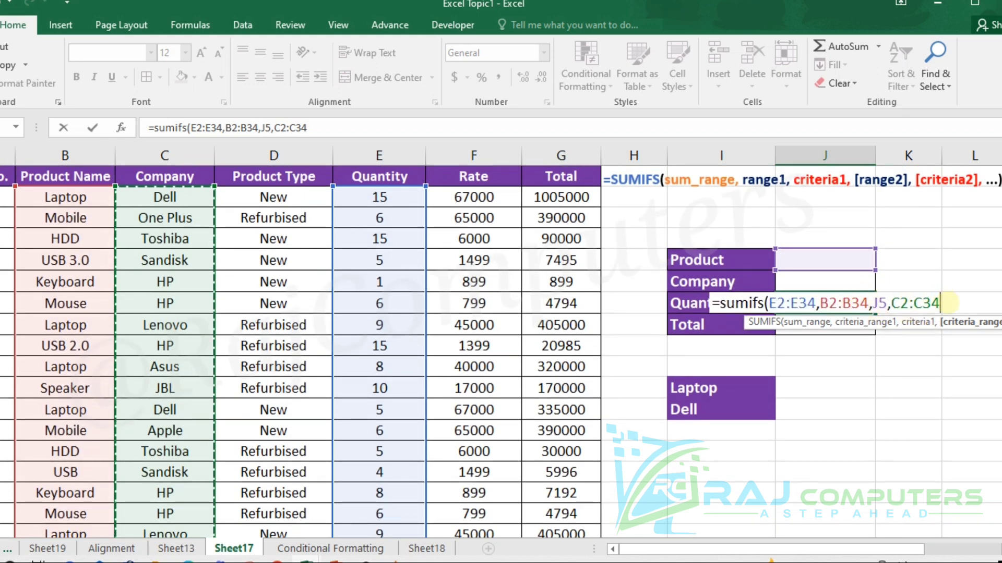
text(,)
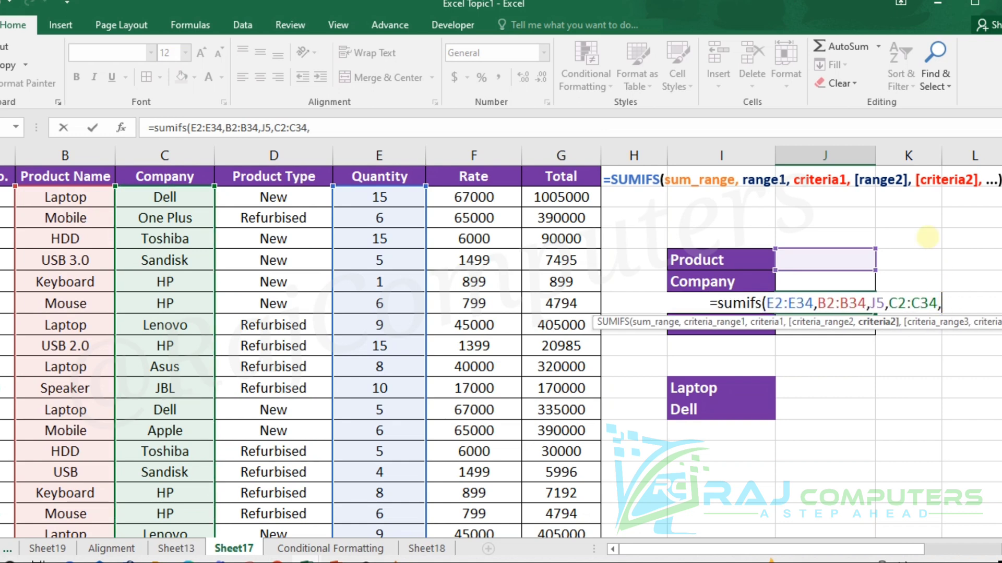
click(824, 279)
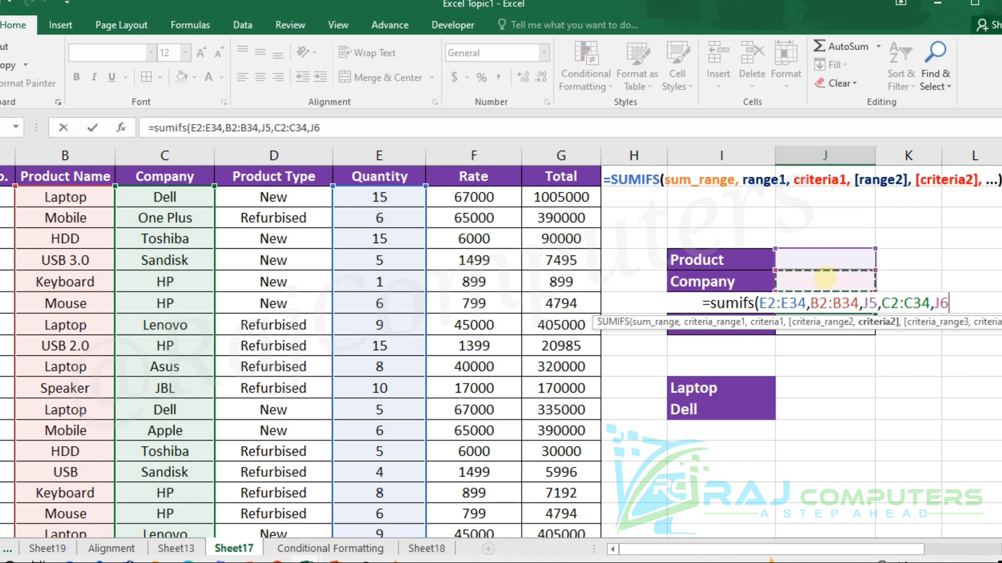
text())
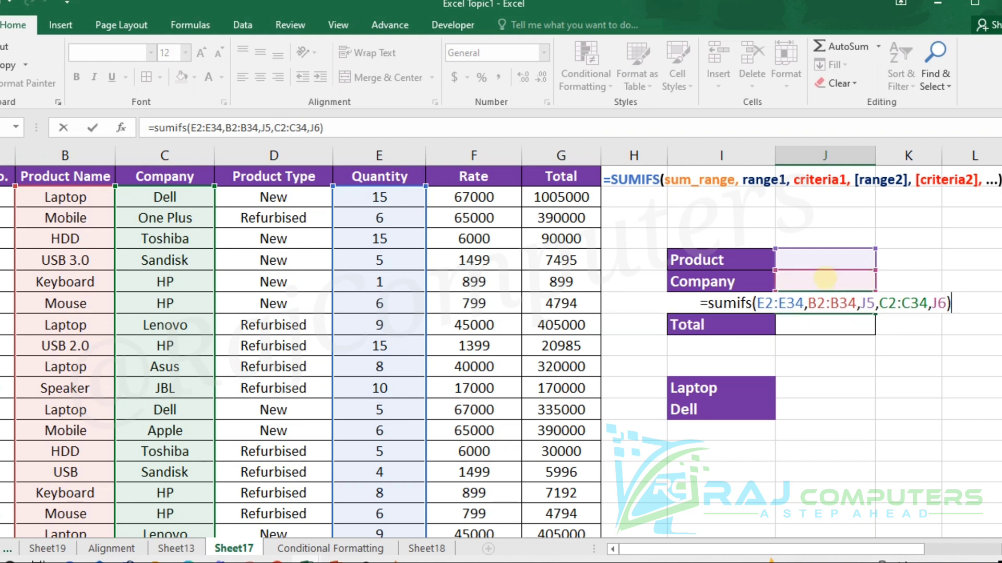
key(Return)
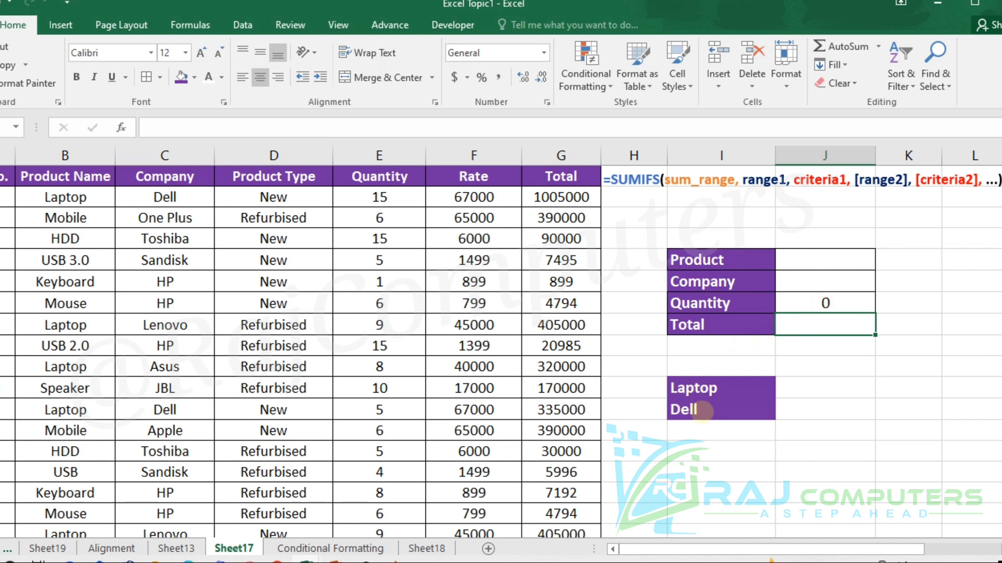
- Fill the summary table's criteria with Laptop as the Product and Dell as the Company
click(817, 259)
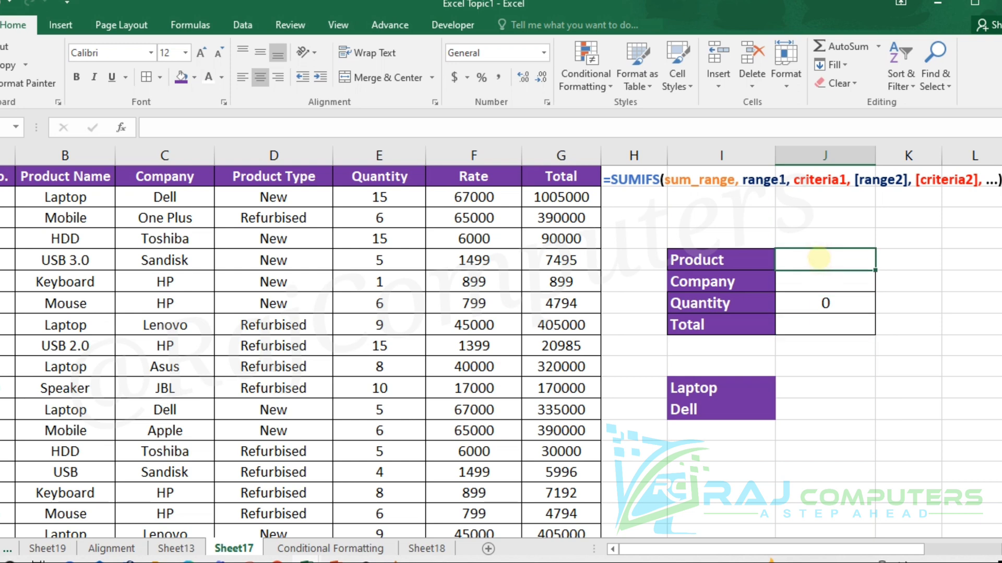
text(L)
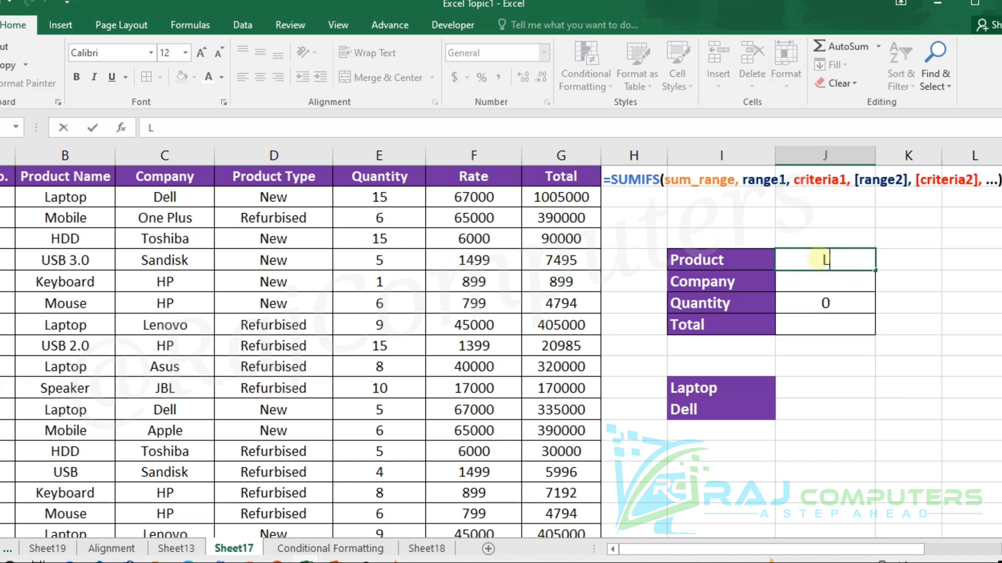
text(aptop)
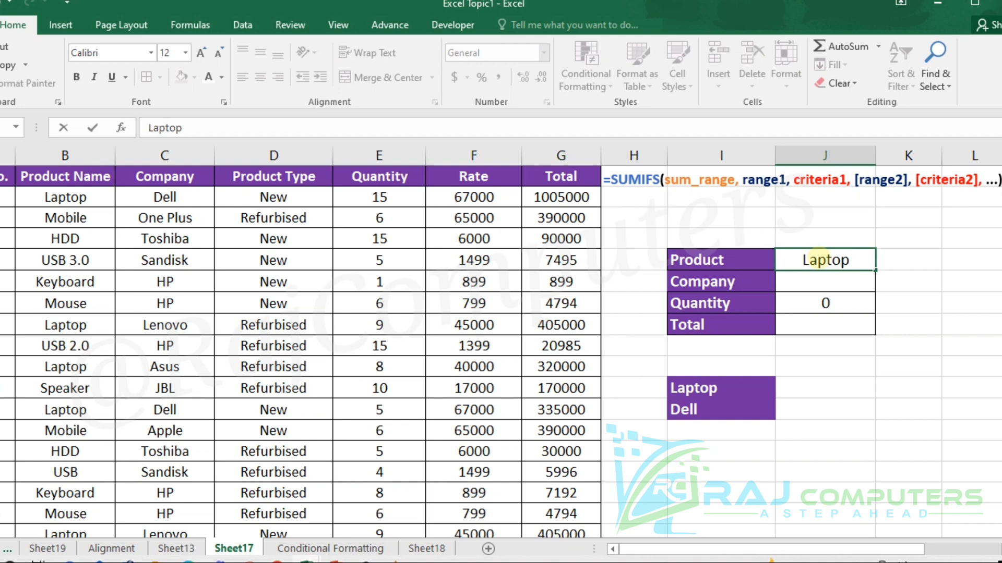
click(842, 281)
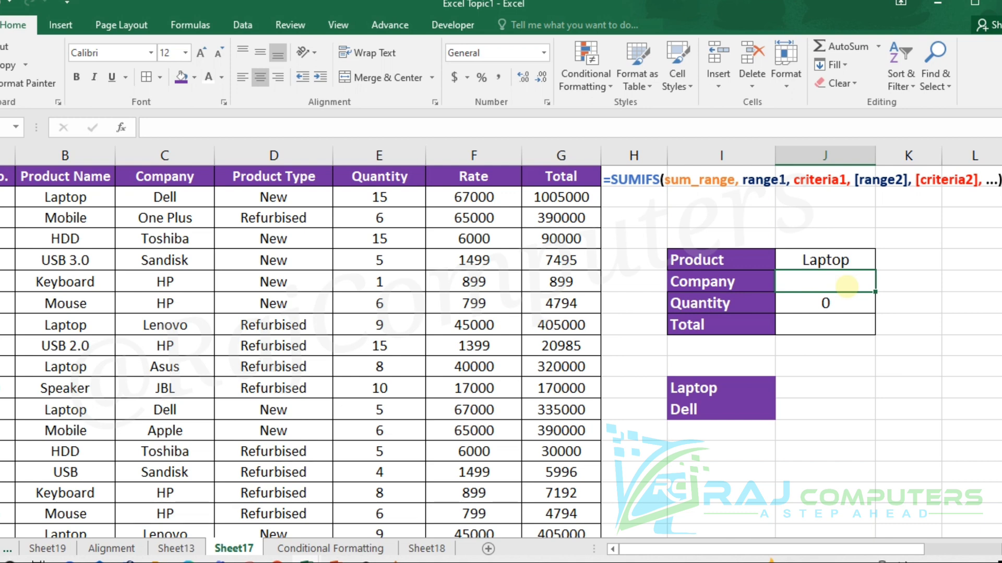
text(Dell)
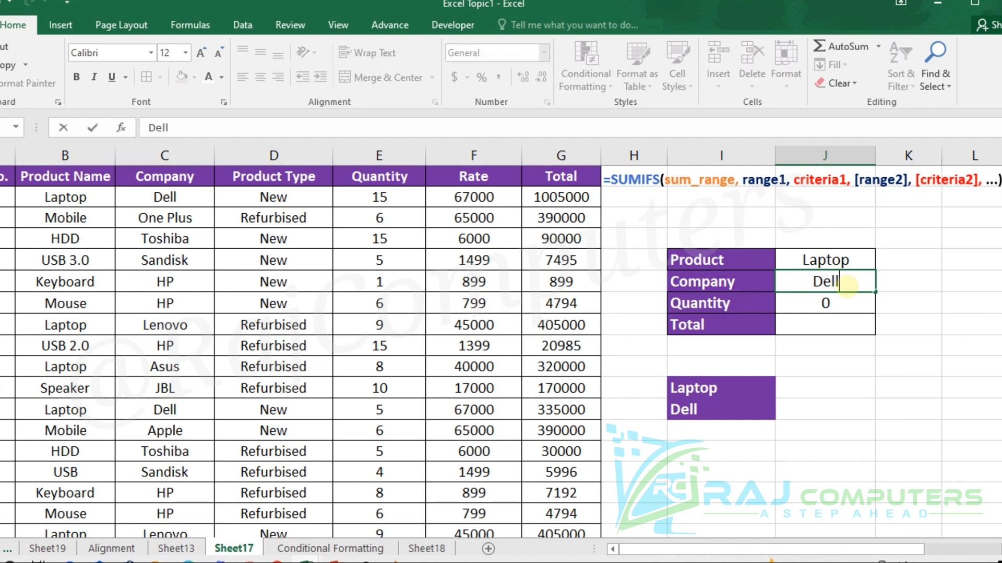
click(947, 304)
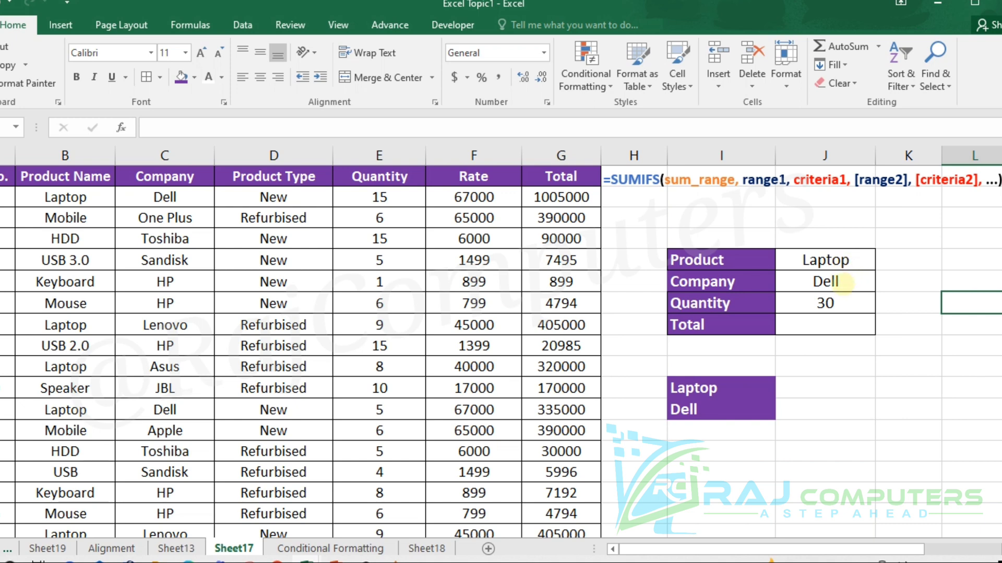
- Change the Company criterion in the summary table to Lenovo
click(833, 282)
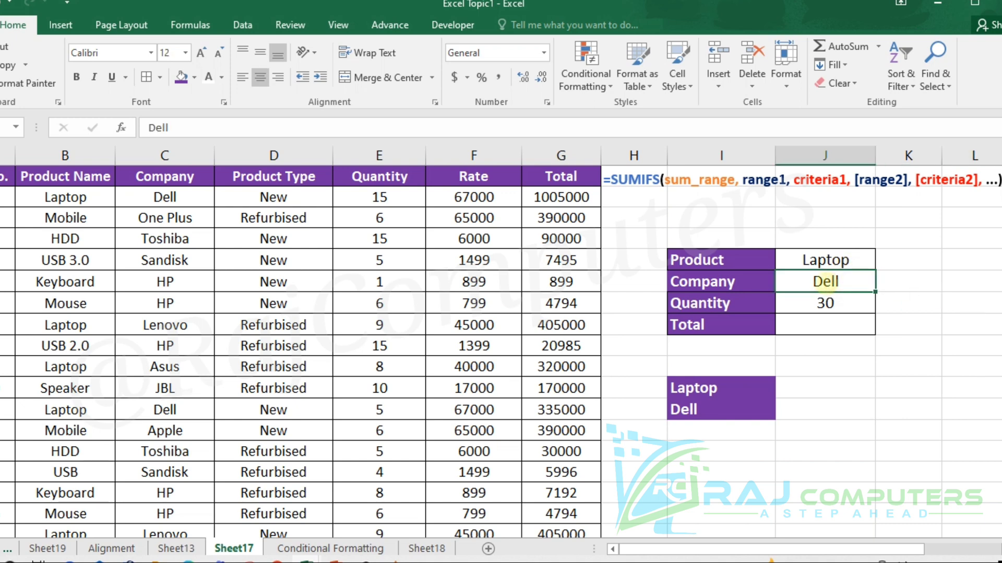
text(Le)
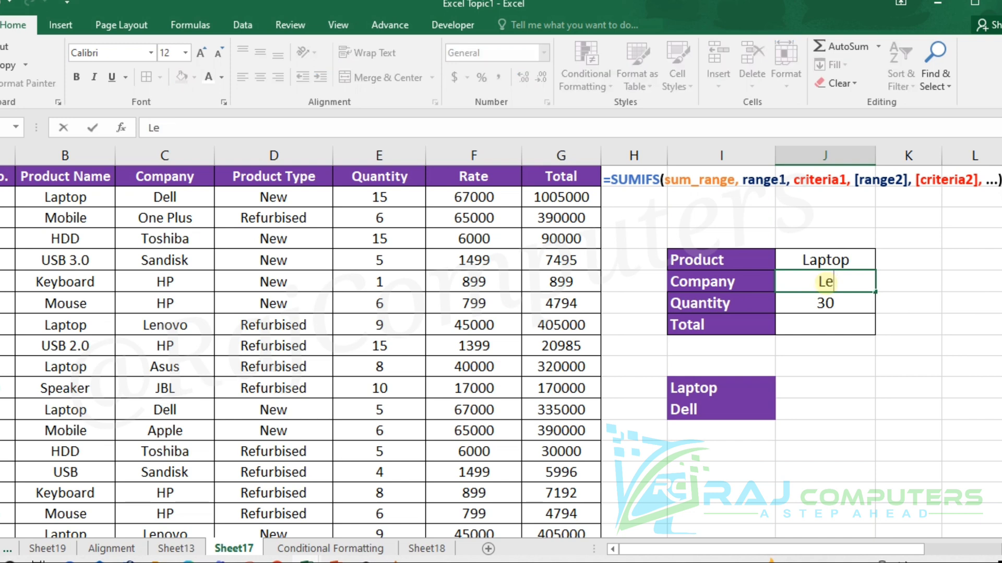
text(novo)
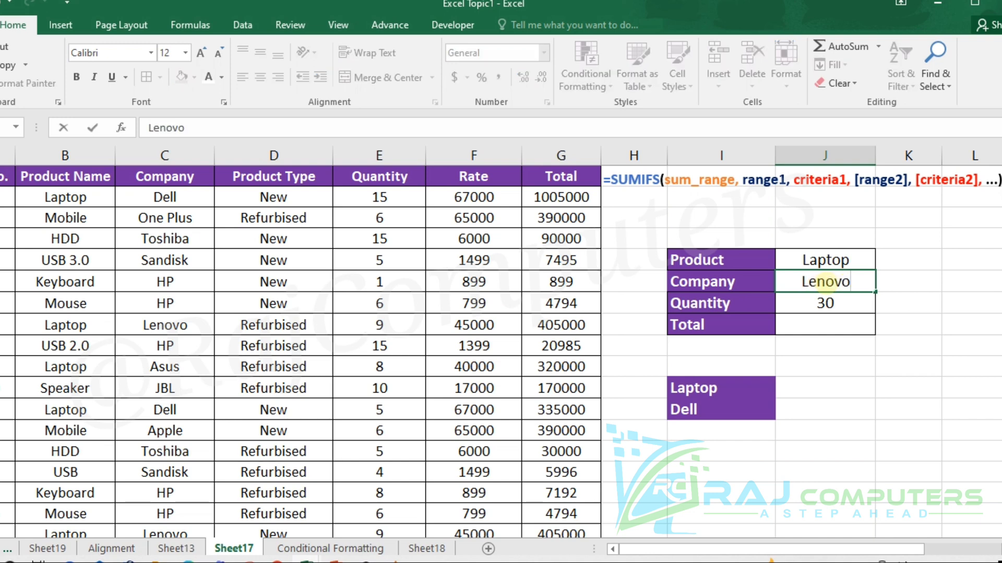
click(948, 323)
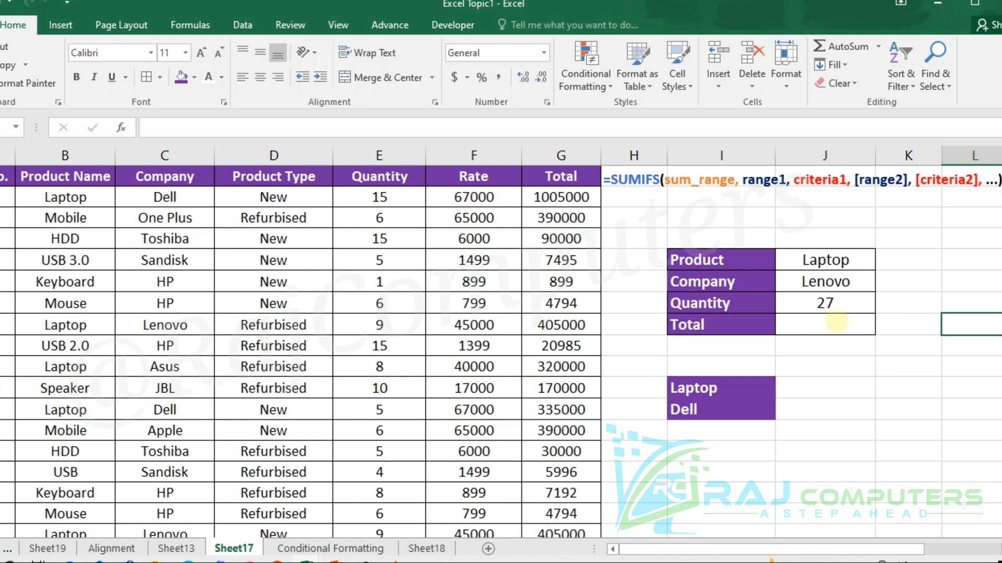
- Start a SUMIFS formula in the summary table's Total cell J8 with the Total column range G2:G34 as sum range
click(828, 325)
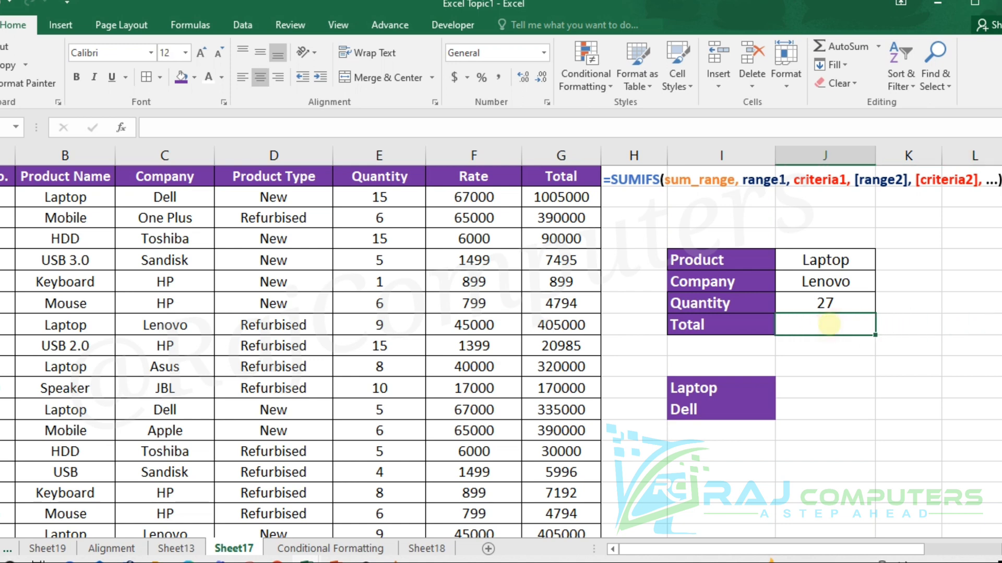
text(=s)
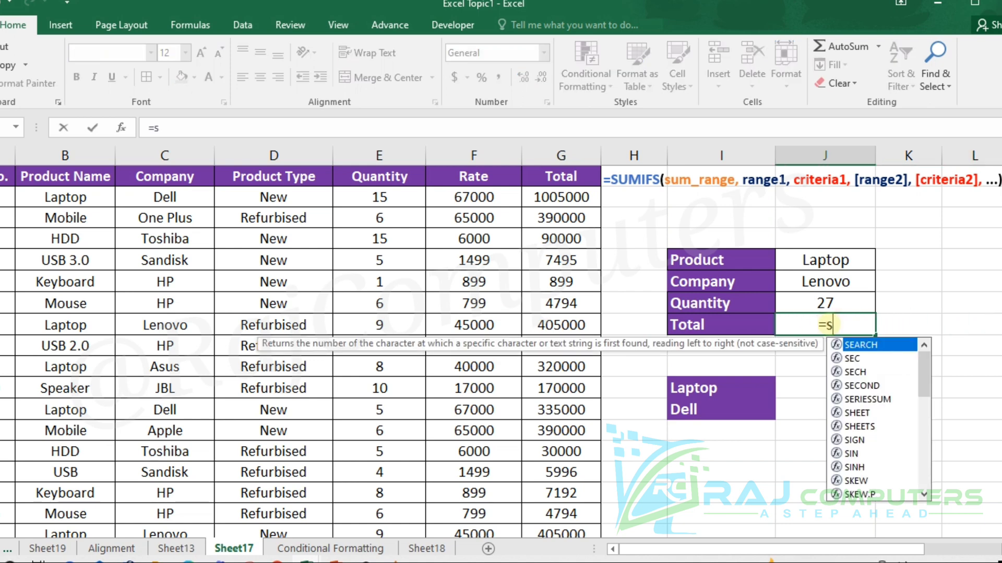
text(umifs)
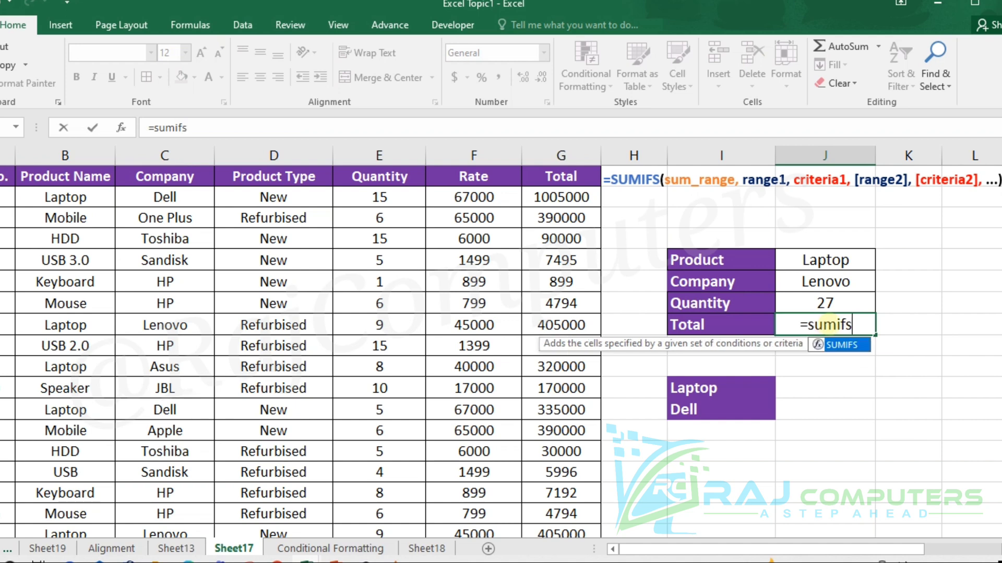
text(()
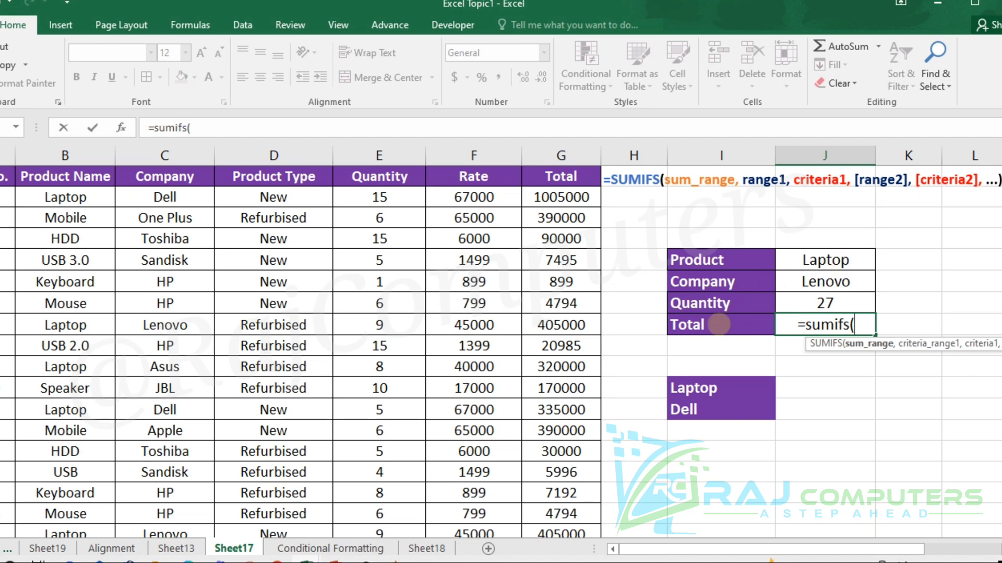
drag(554, 197, 579, 263)
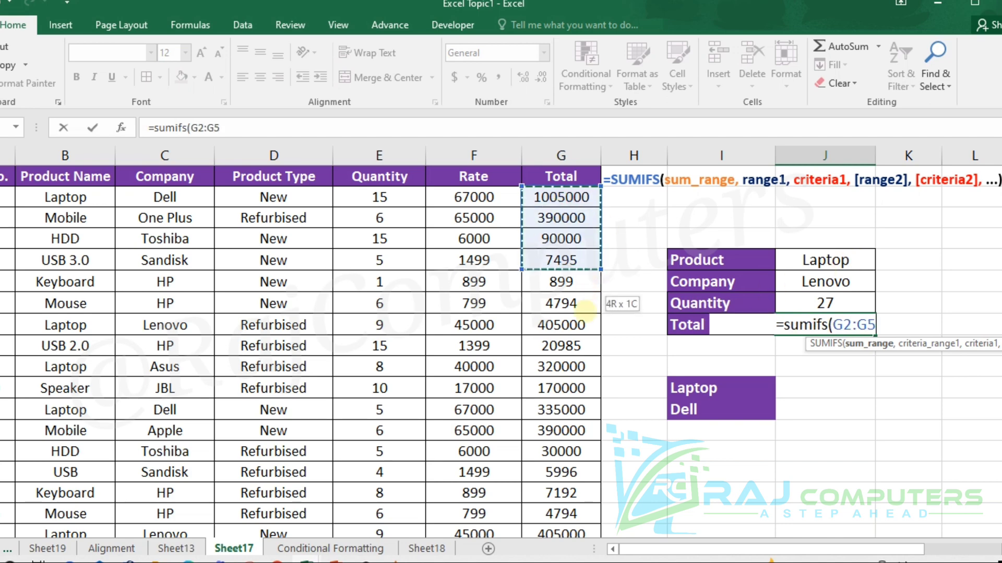
drag(585, 312, 585, 465)
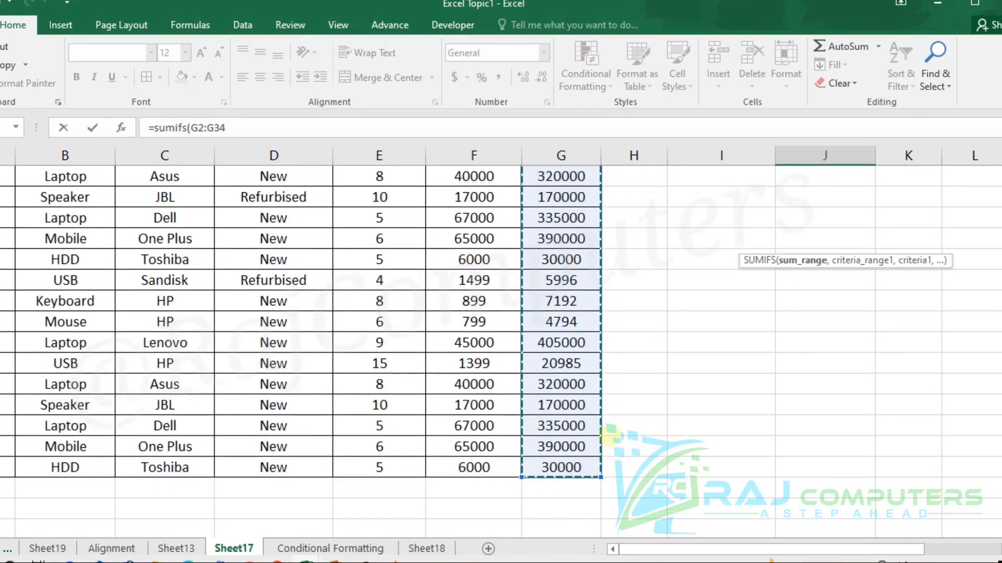
scroll(623, 412, up, 6)
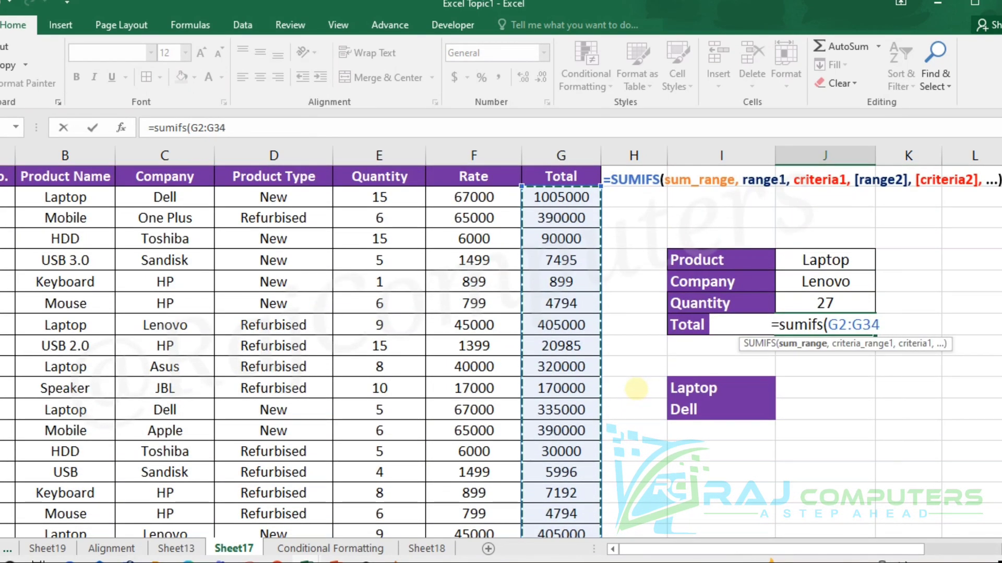
text(,)
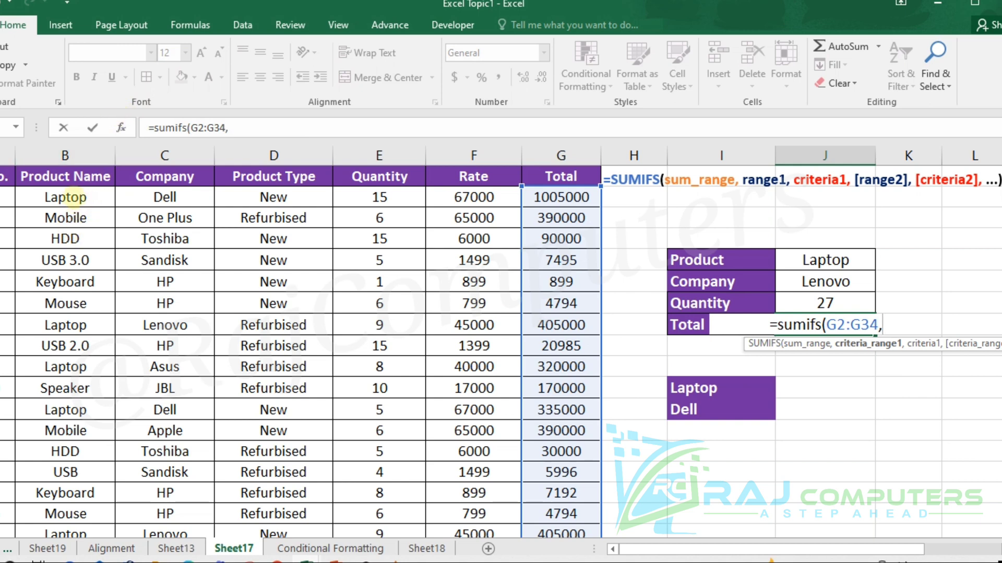
- Add the first condition to the Total formula, matching Product Name range B2:B34 against the Product cell J5
drag(65, 197, 65, 488)
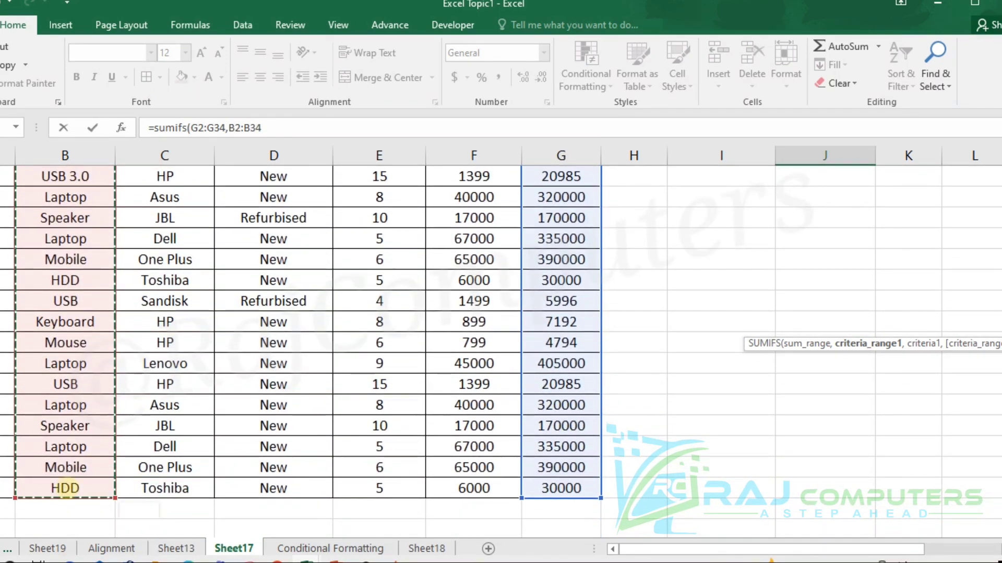
scroll(225, 330, up, 6)
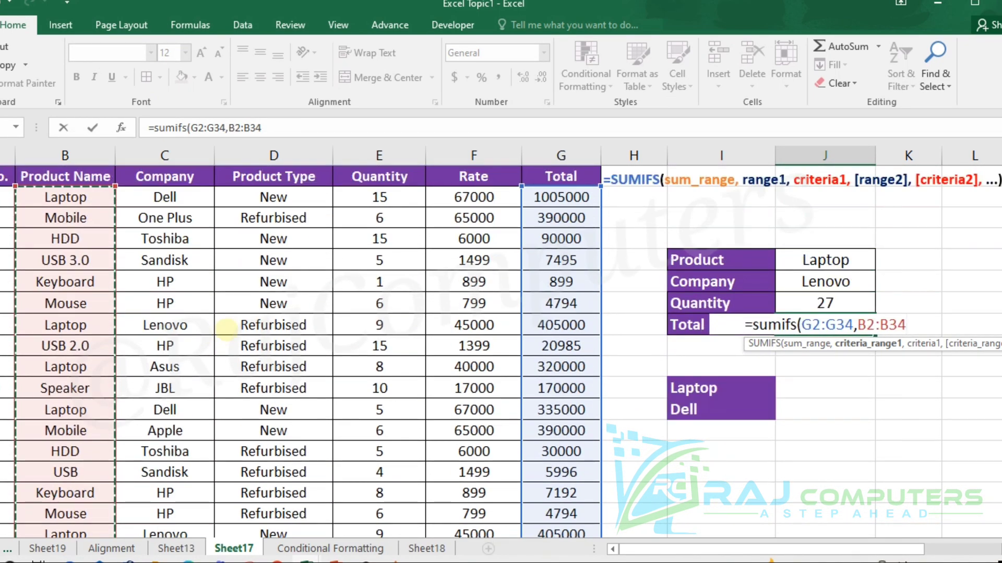
text(,)
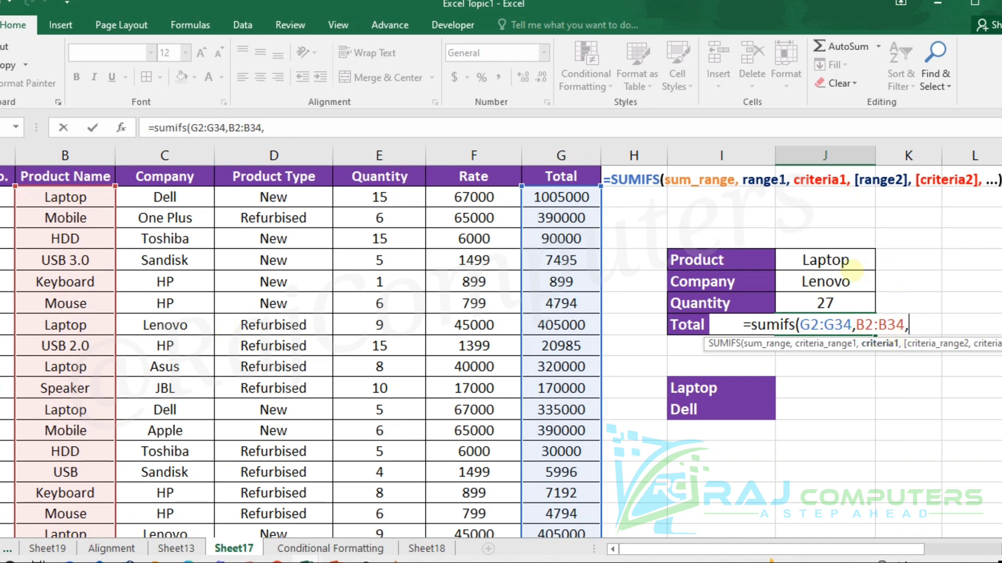
click(840, 260)
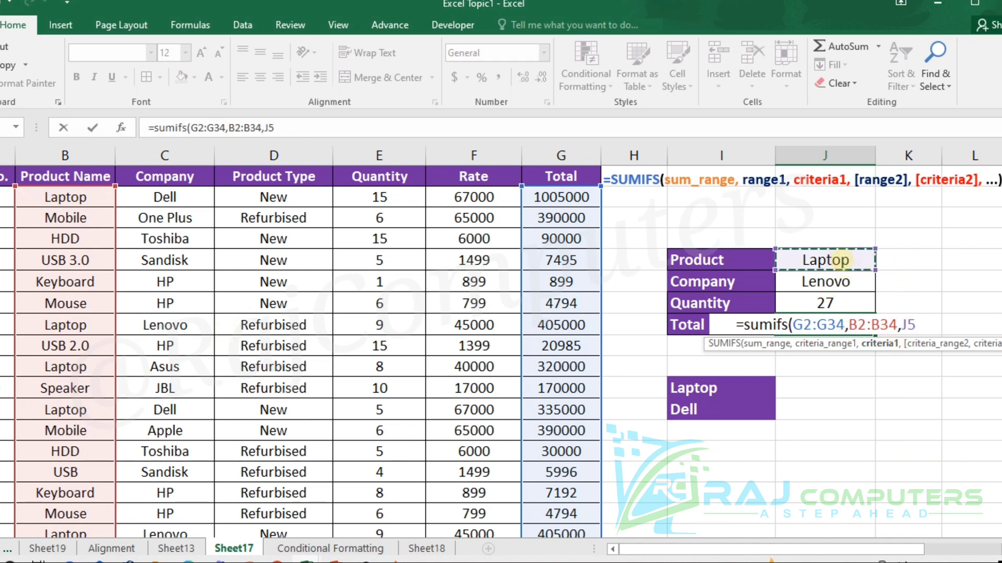
text(,)
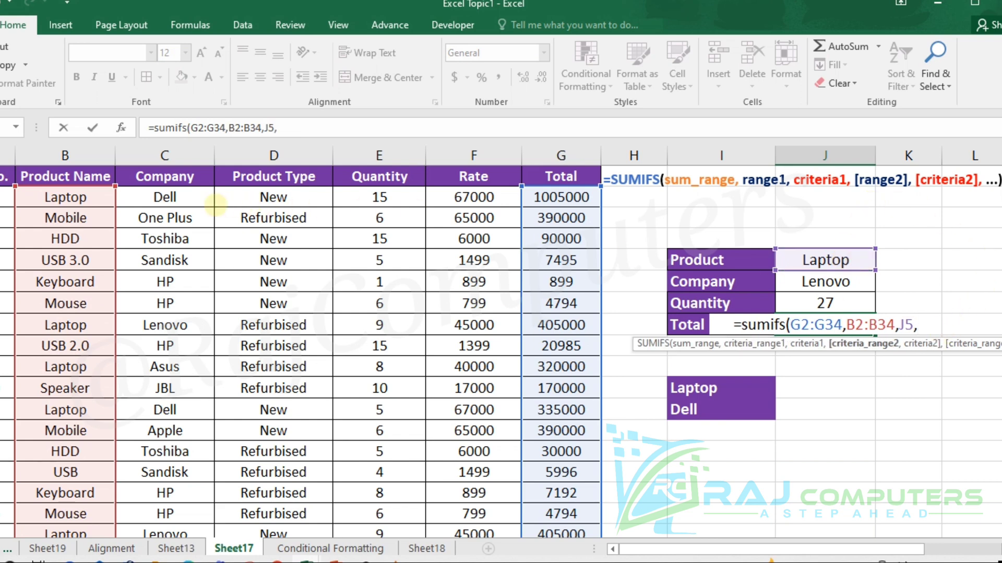
- Add the second condition, matching Company range C2:C34 against J6, and complete the Total formula
drag(169, 197, 167, 542)
scroll(300, 391, up, 5)
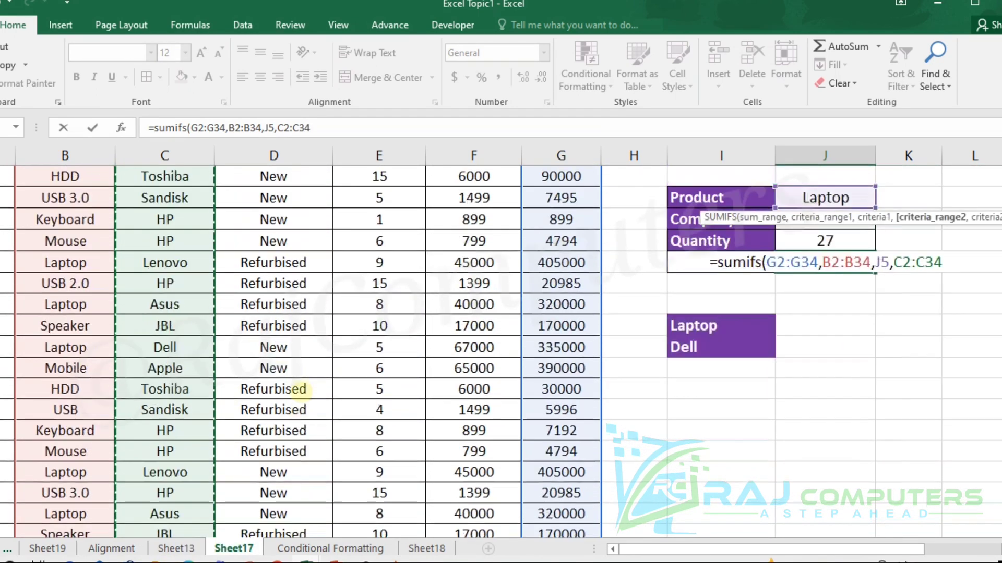
scroll(300, 390, up, 1)
text(,)
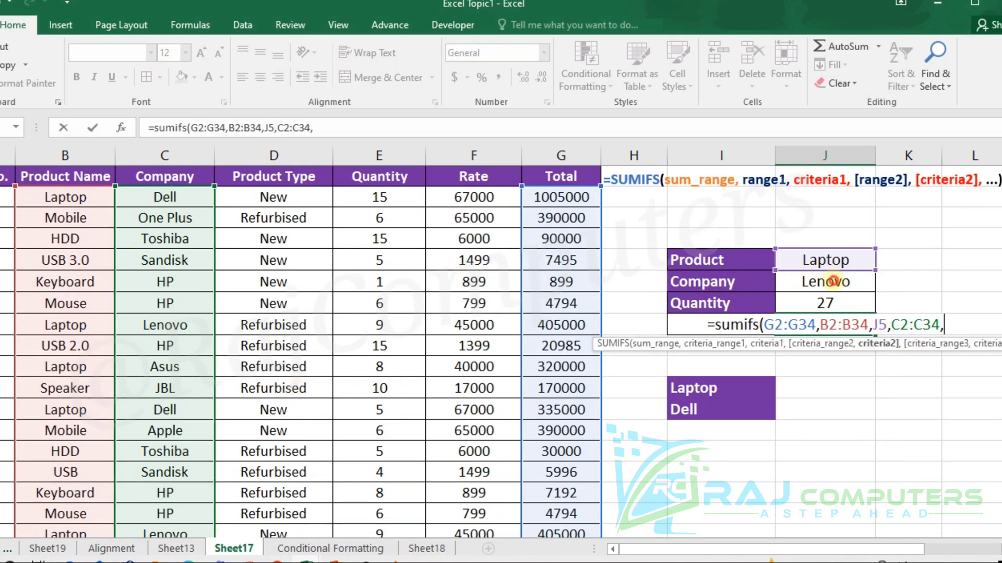
click(833, 280)
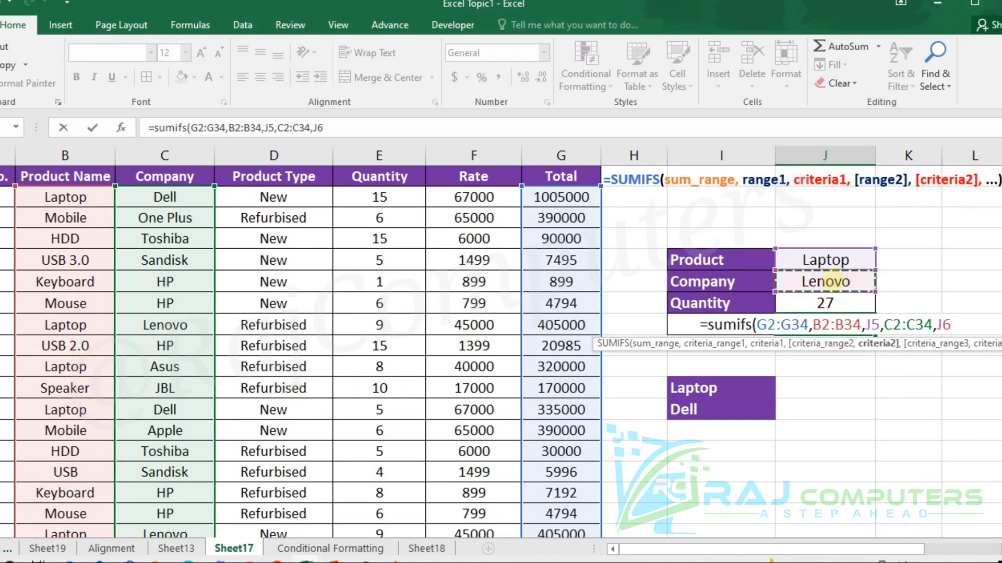
text())
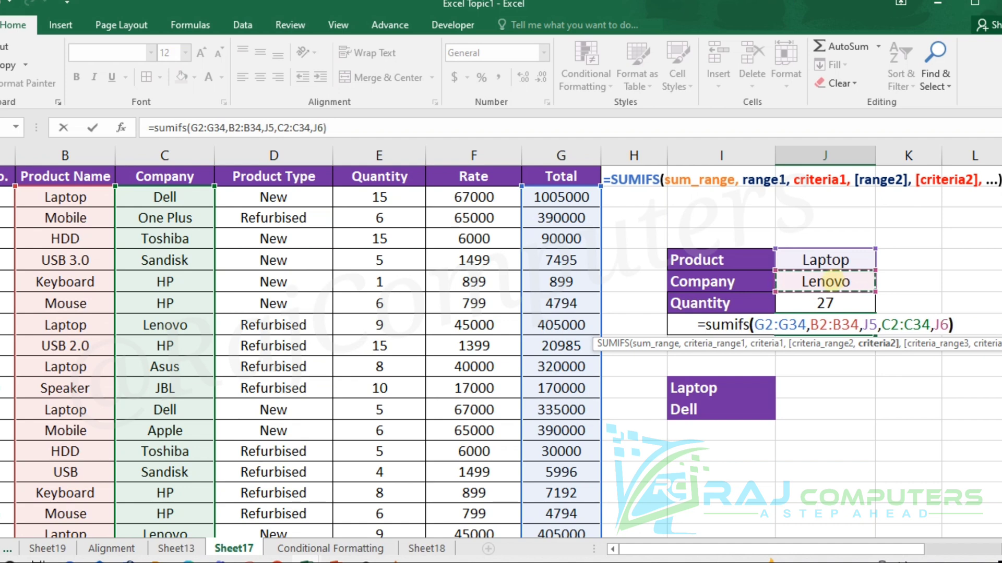
key(Return)
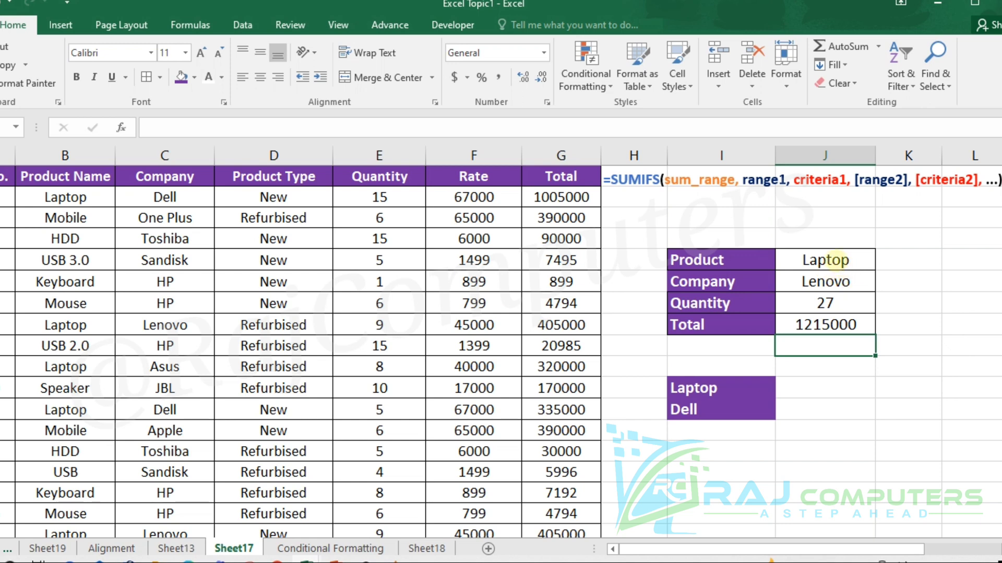
- Change the summary table's criteria to Keyboard as the Product and HP as the Company
click(837, 259)
text(Key)
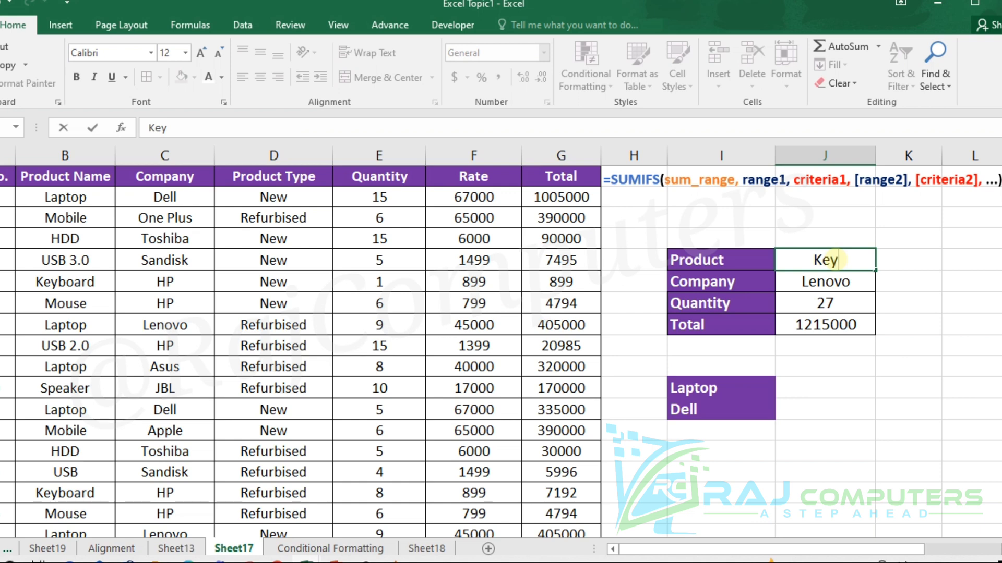
text(board)
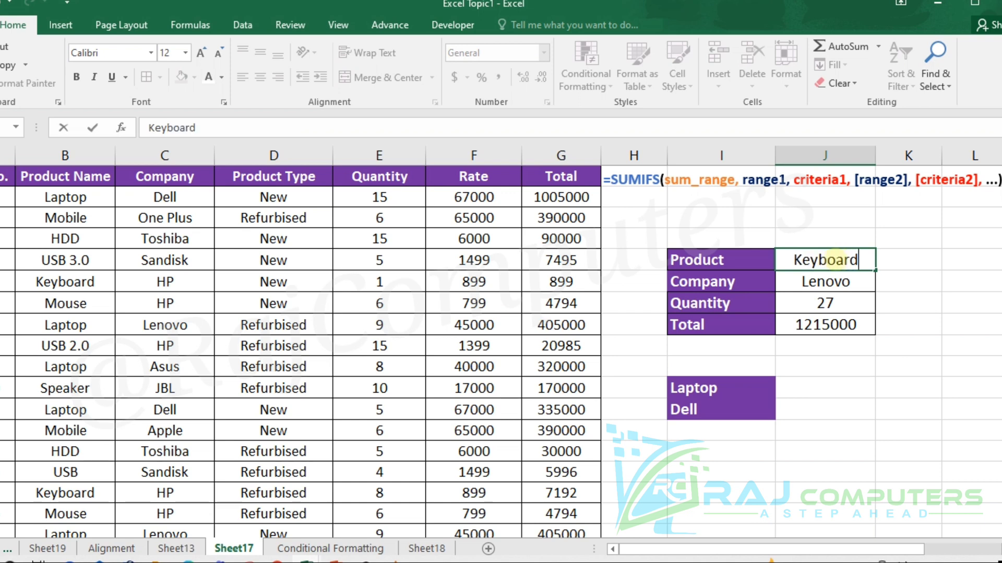
click(957, 280)
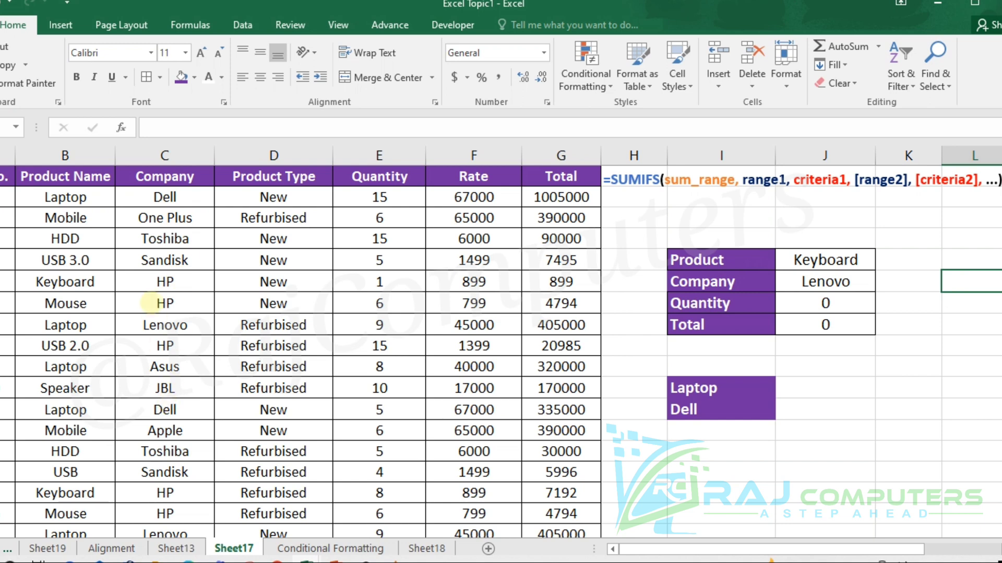
click(852, 281)
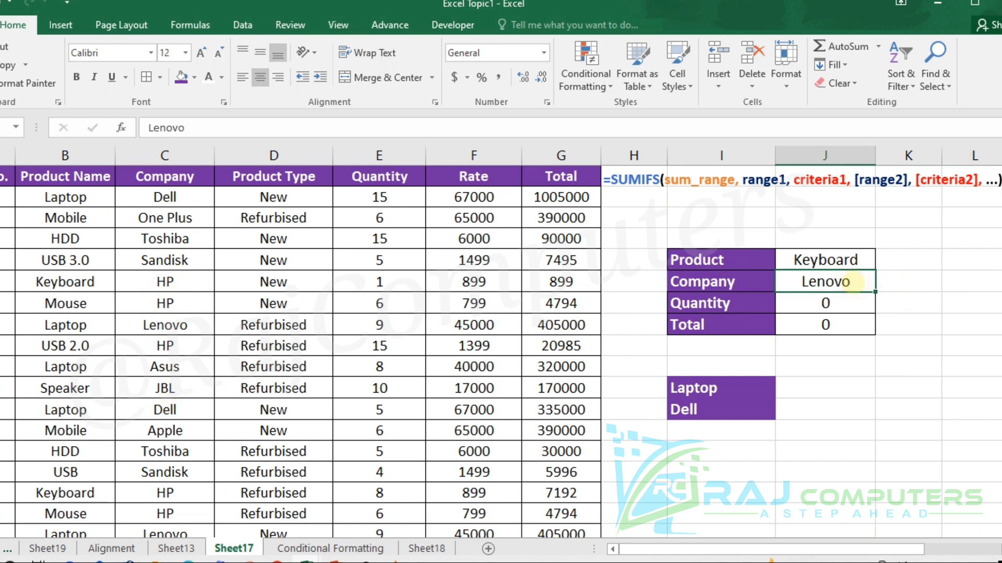
text(HP)
key(Return)
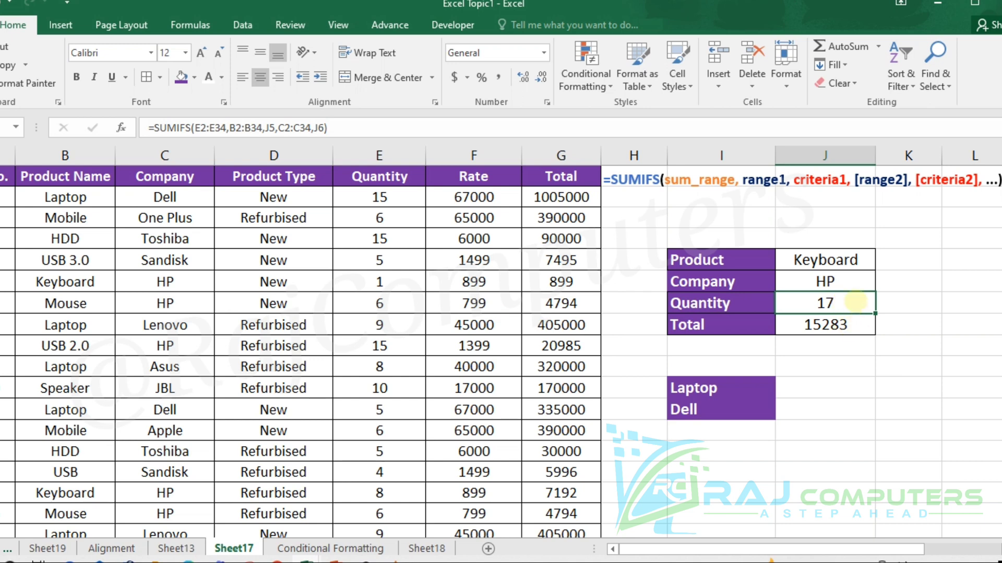
- Change the Product criterion in the summary table to Mouse
click(851, 260)
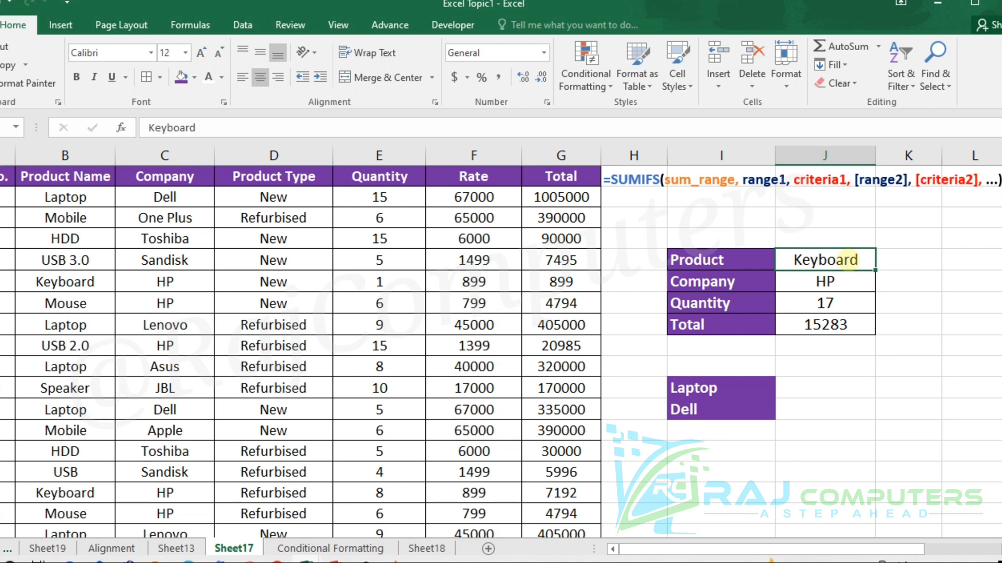
text(Mouse)
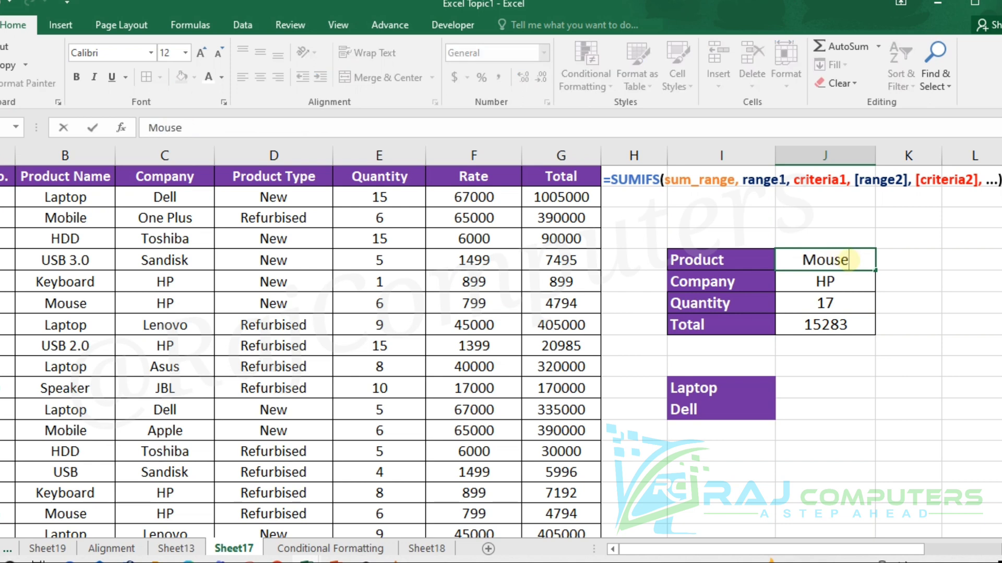
key(Return)
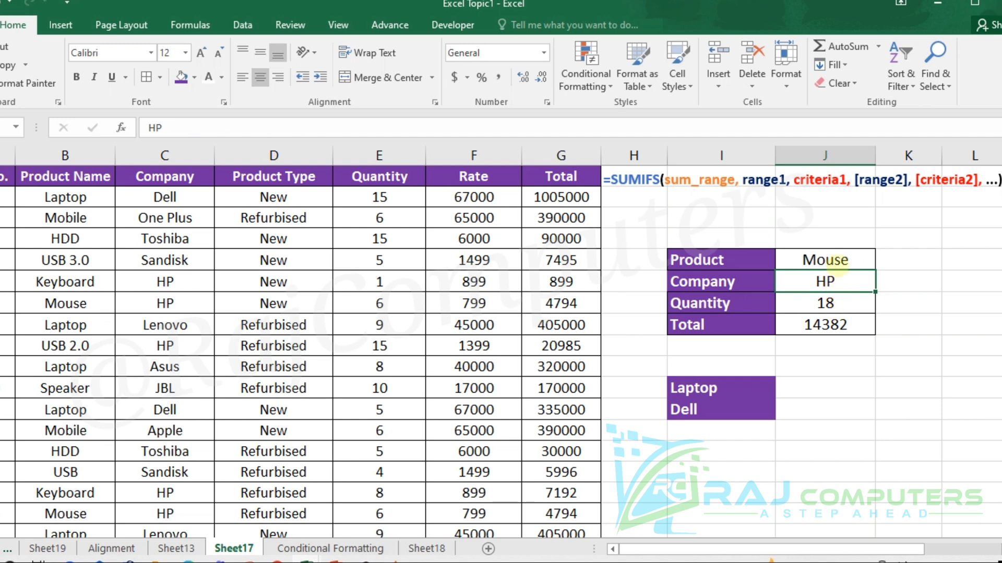
- Set the summary table's criteria to Speaker as the Product and JBL as the Company
click(838, 259)
text(S)
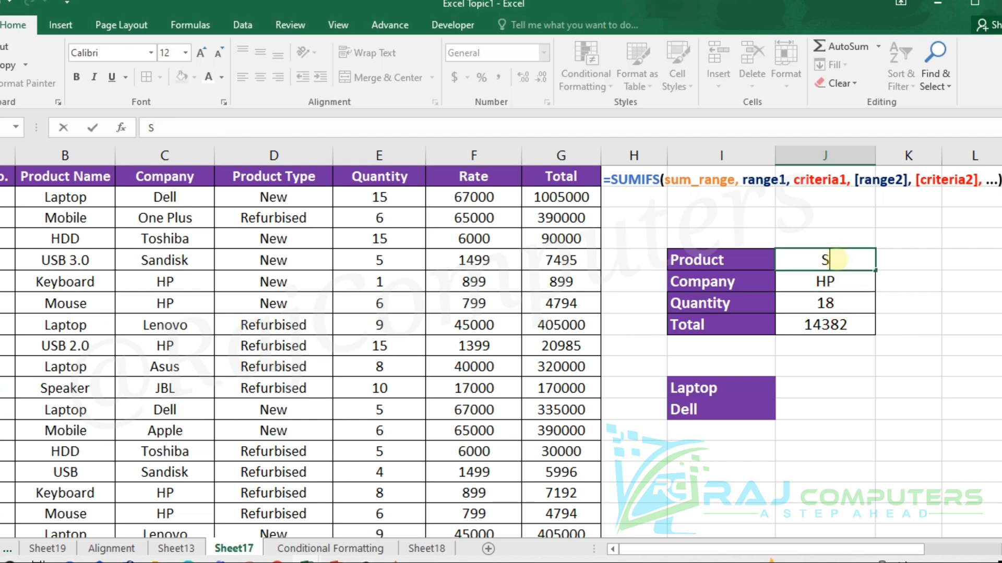
text(peaker)
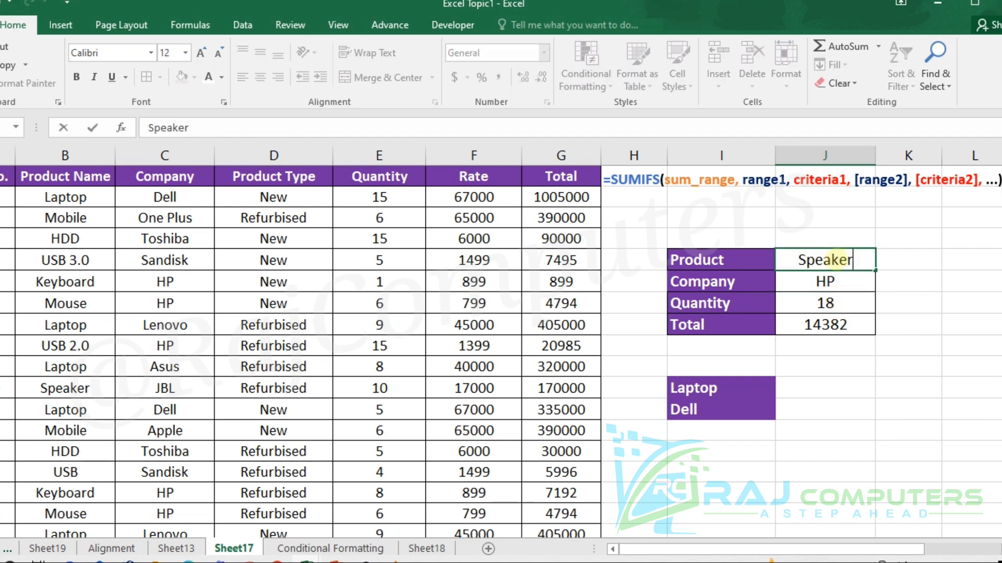
key(Return)
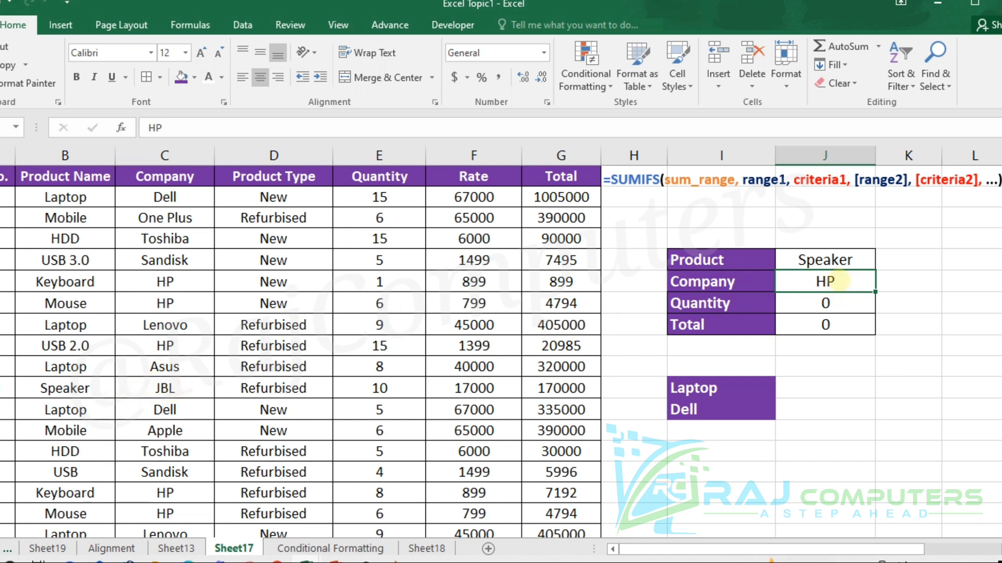
text(JBL)
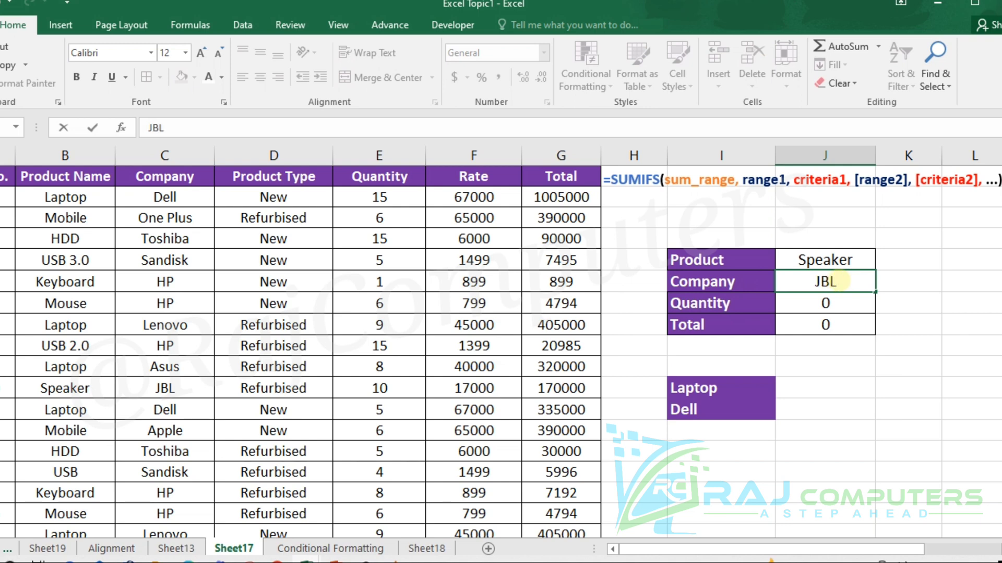
key(Return)
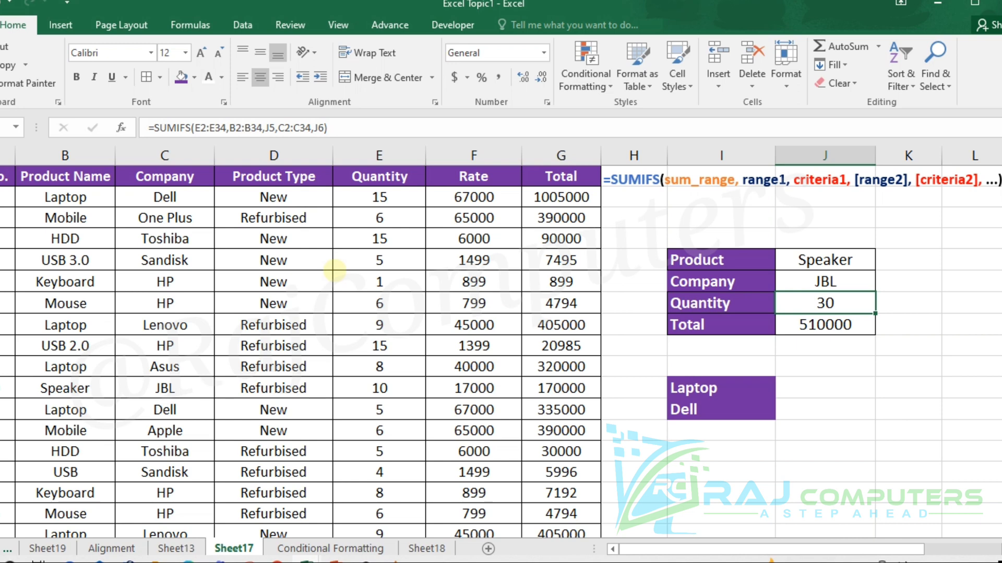
- Insert blank cells above the Quantity row of the summary table, shifting the existing cells down
drag(672, 308, 827, 304)
right_click(834, 303)
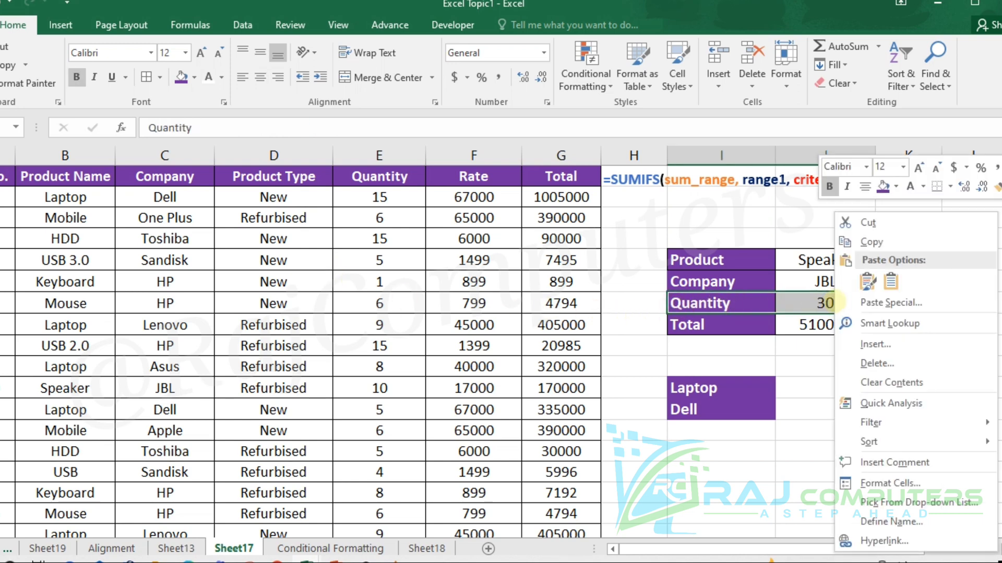
click(881, 343)
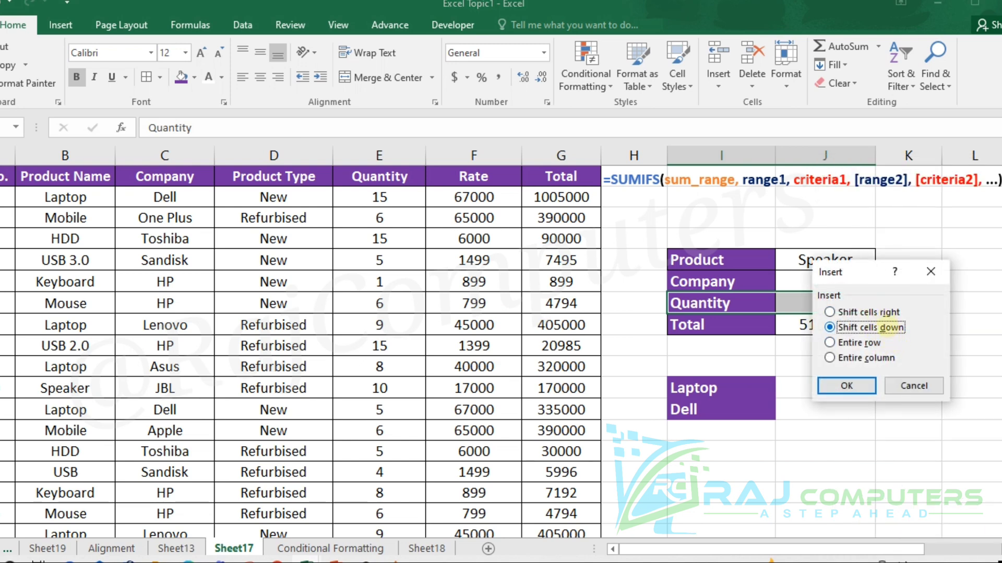
click(849, 385)
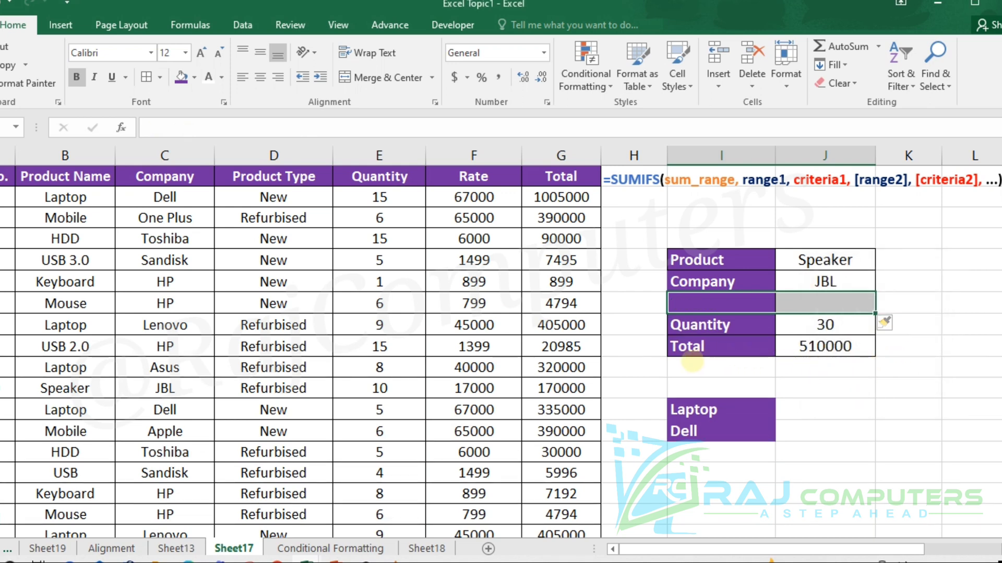
click(900, 284)
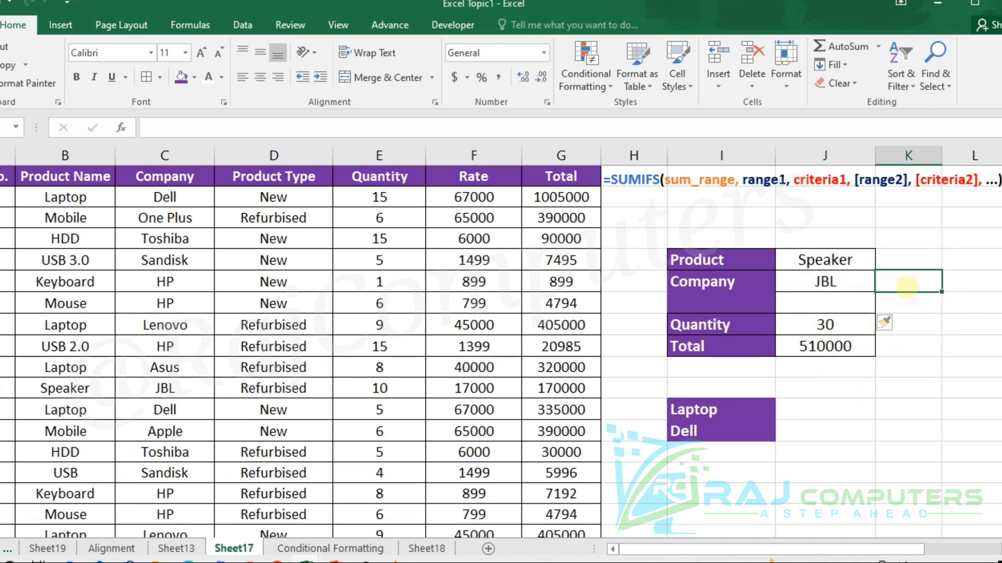
- Apply all borders to the Company row and the blank row beneath it in the summary table
click(717, 306)
drag(702, 281, 802, 308)
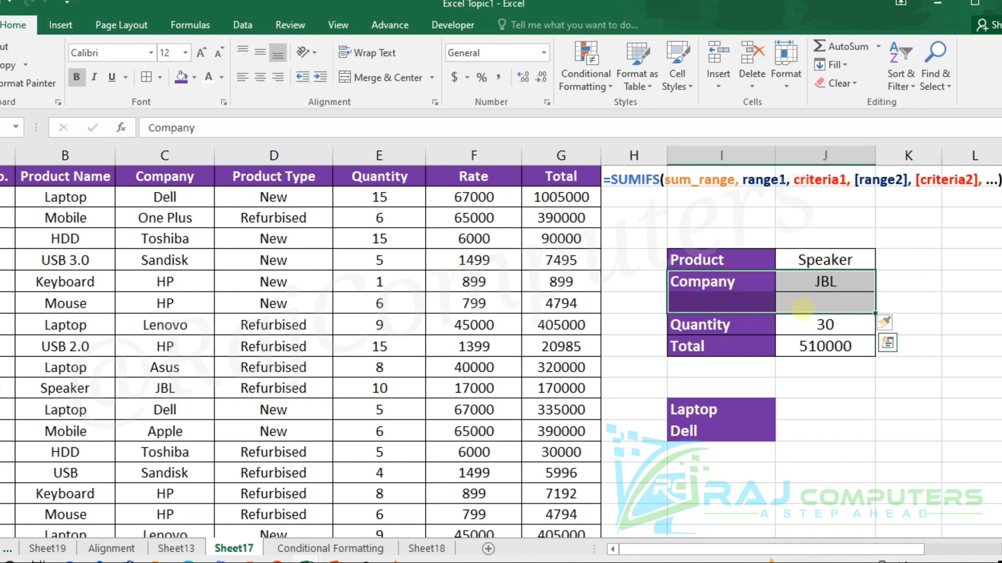
key(alt)
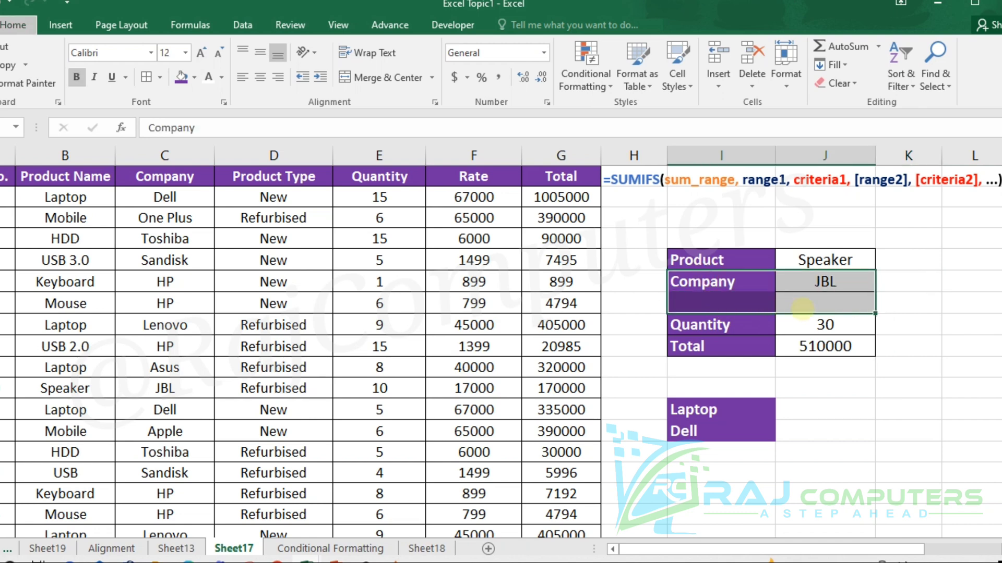
key(h)
key(b)
key(a)
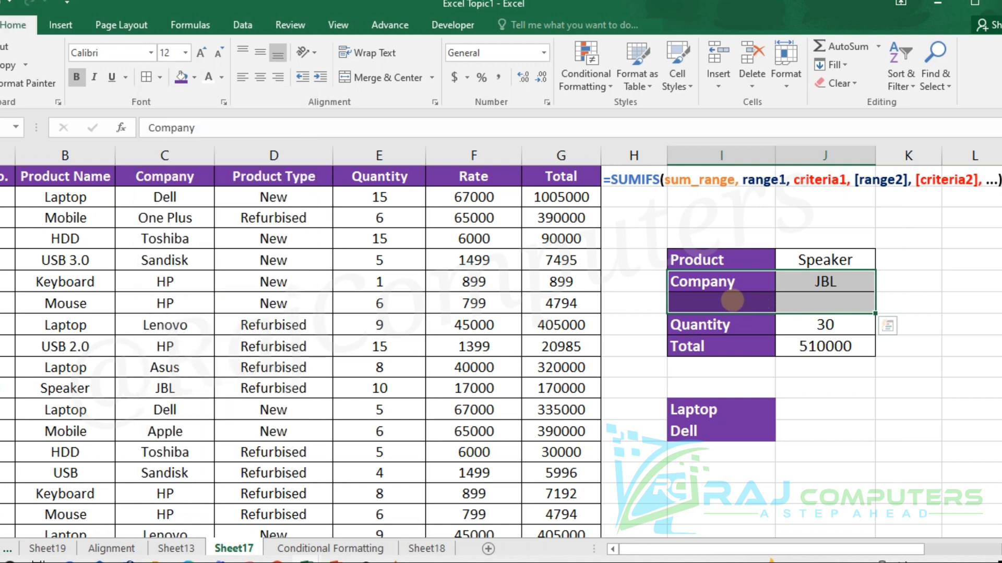
- Label the blank row above Quantity in the summary table as Product Type
click(731, 300)
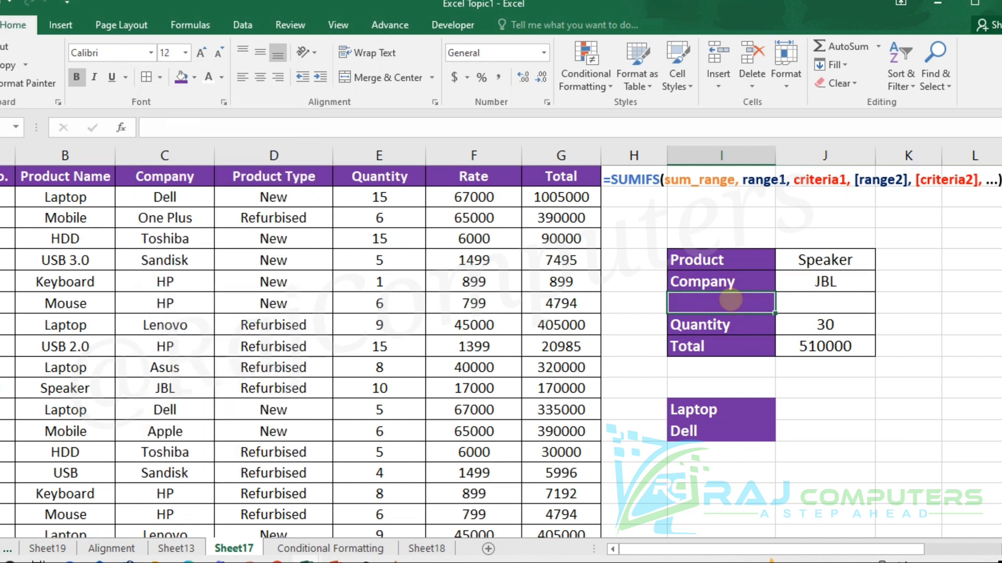
text(Prod)
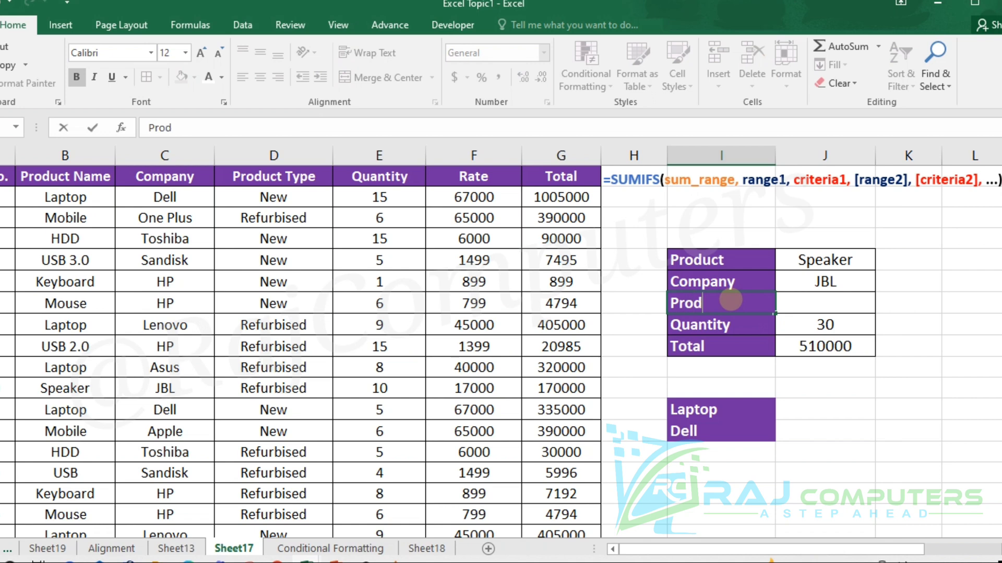
text(uct type)
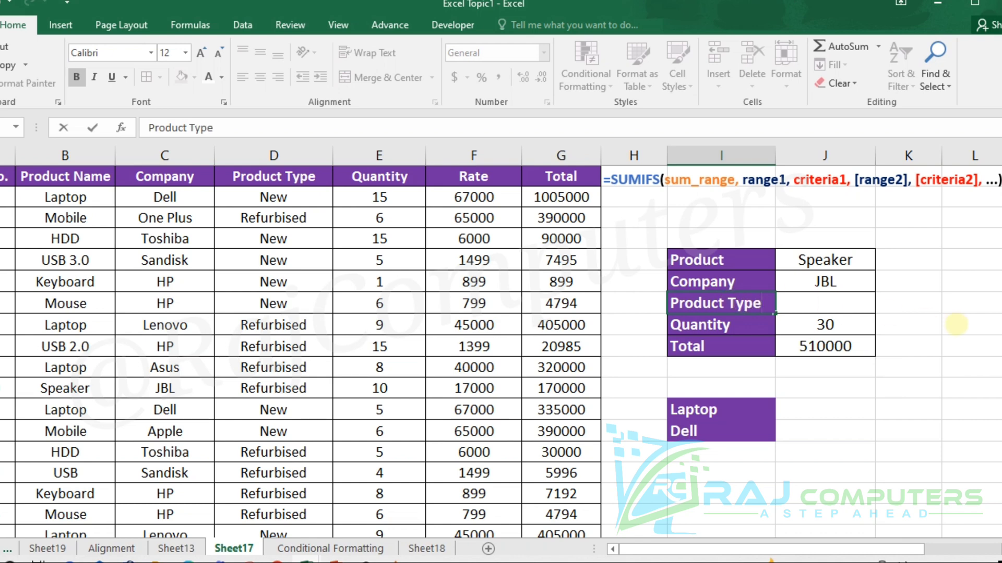
click(952, 307)
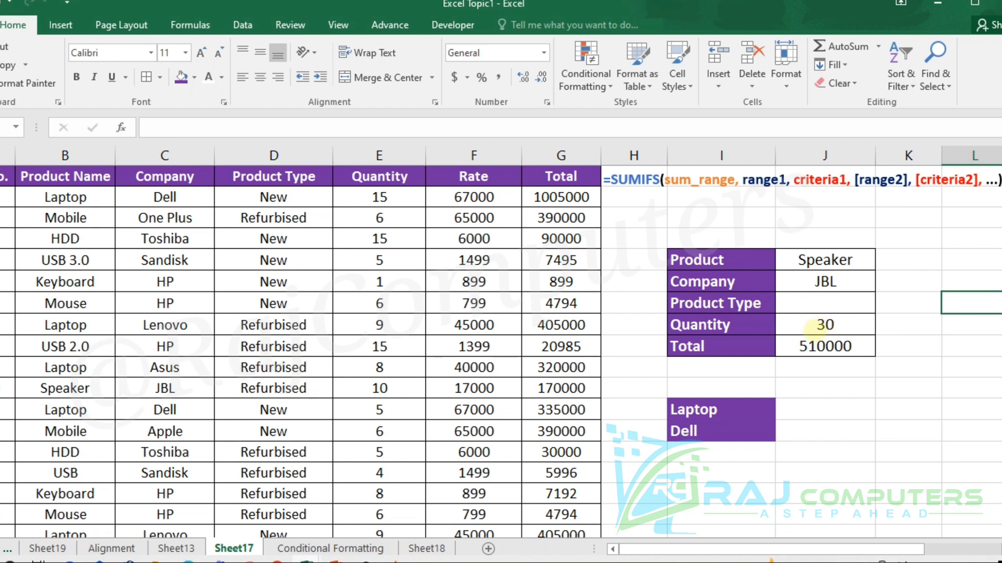
- Clear the Quantity and Total formulas in the summary table and enter New as the Product Type criterion
drag(809, 327, 853, 345)
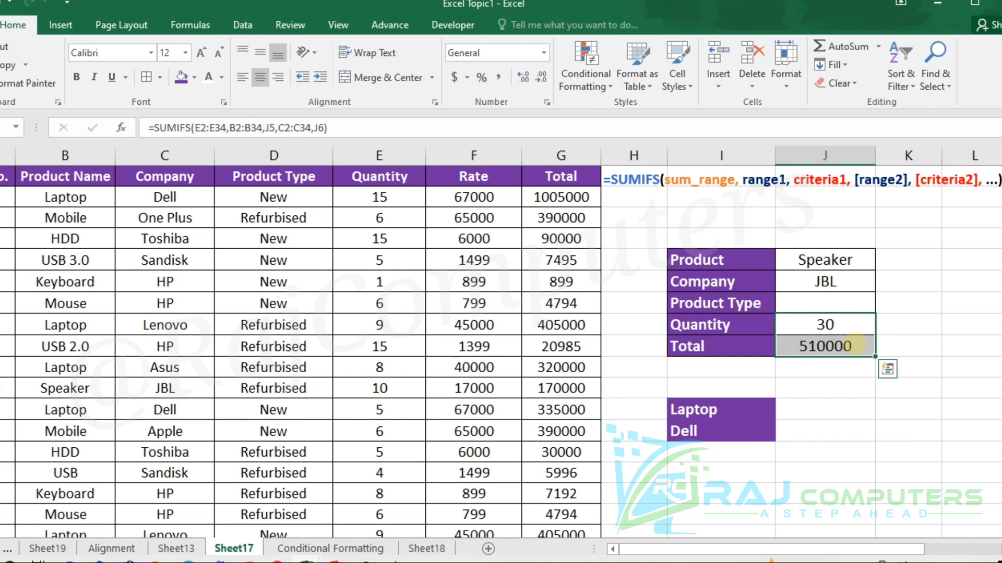
key(Delete)
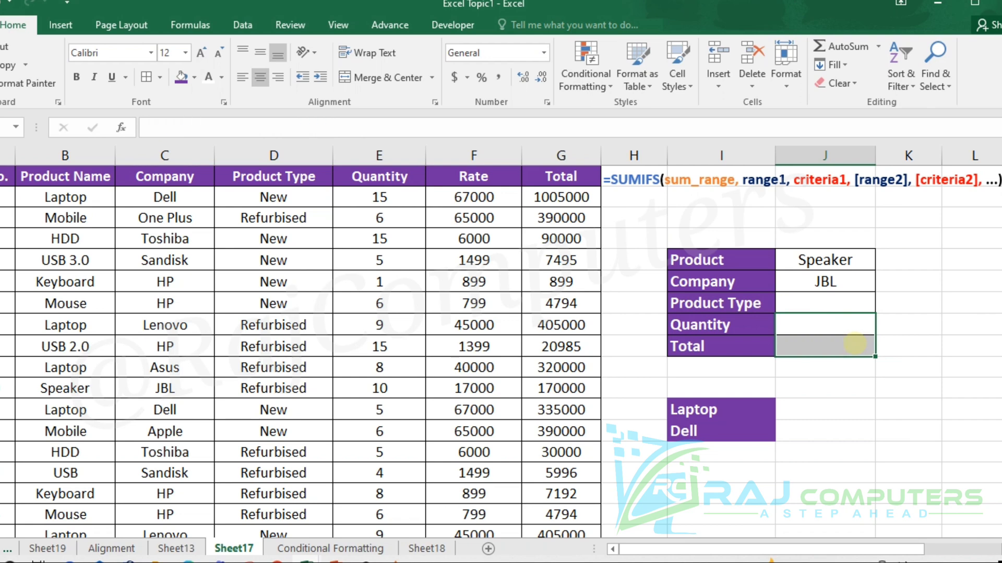
click(845, 301)
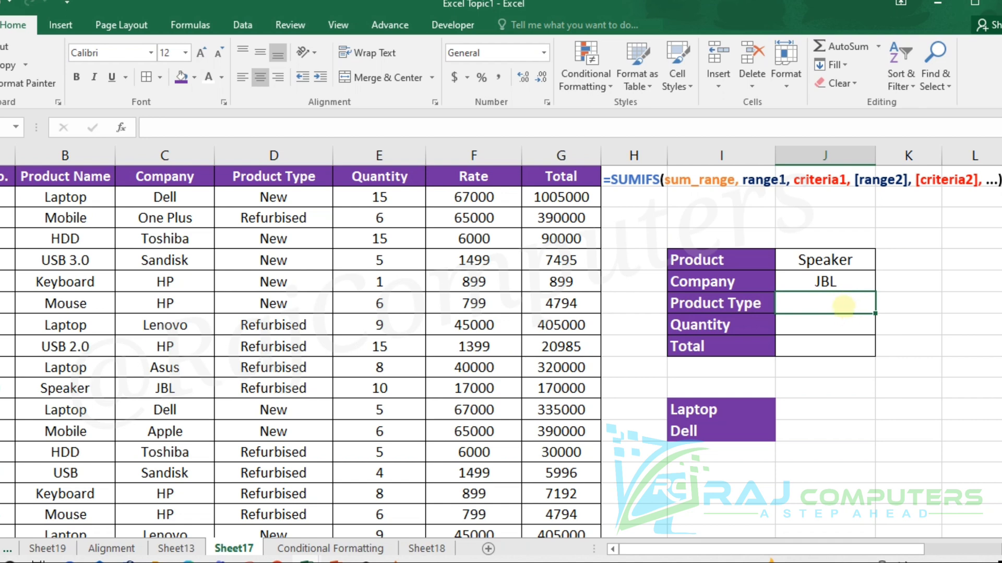
text(New)
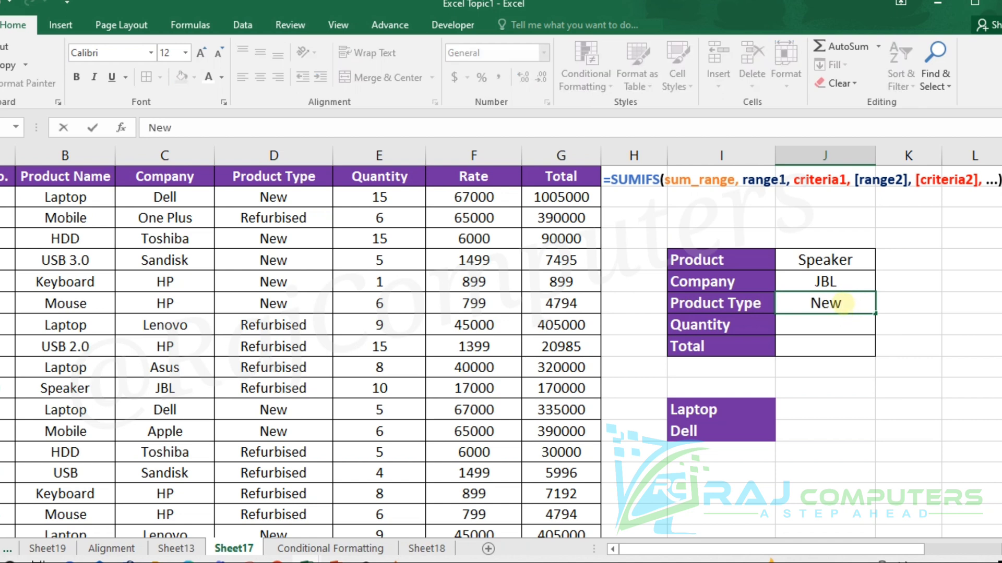
click(947, 323)
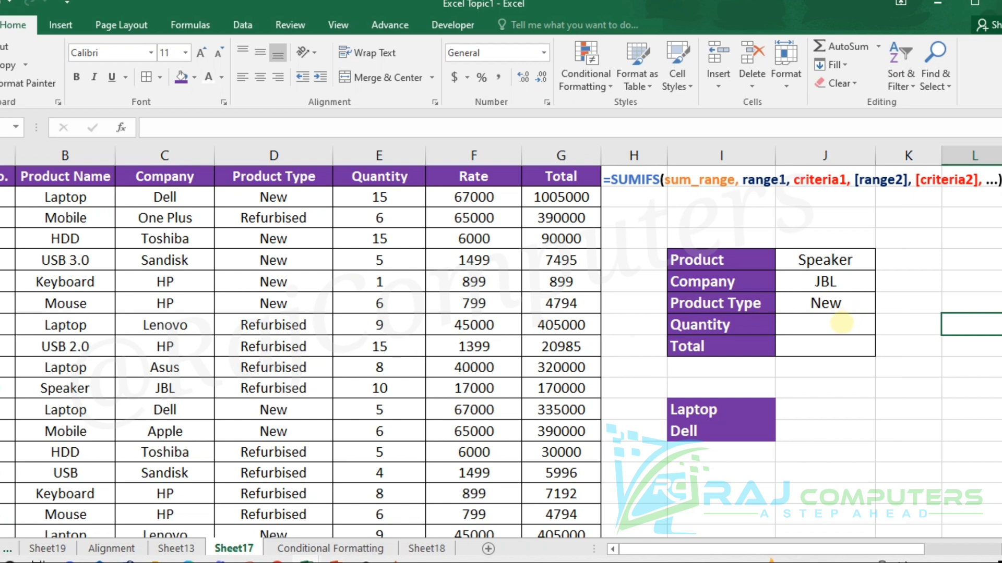
- Begin a SUMIFS formula in the summary table's Quantity cell with the Quantity column E2:E34 as the sum range
click(840, 323)
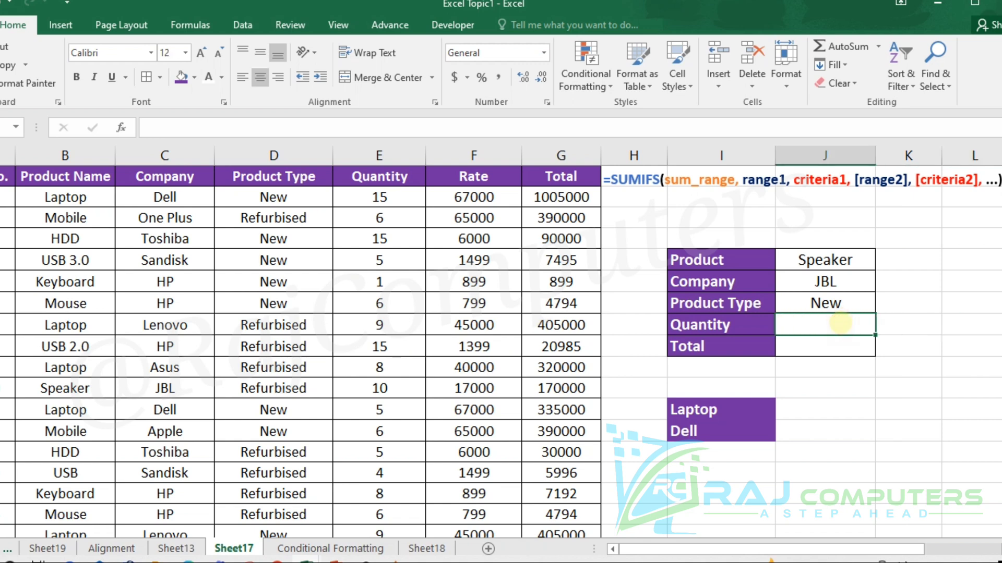
text(=)
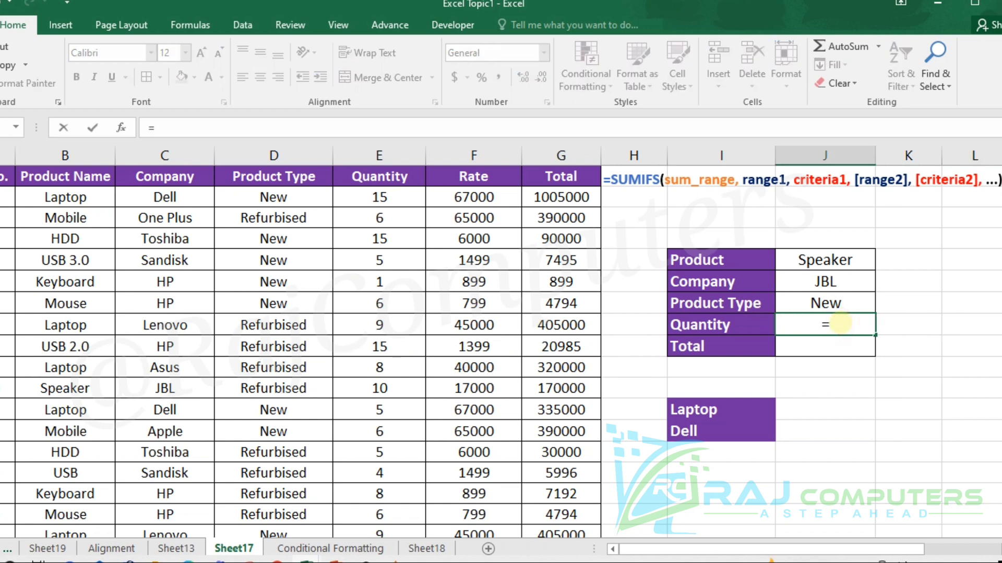
text(sumi)
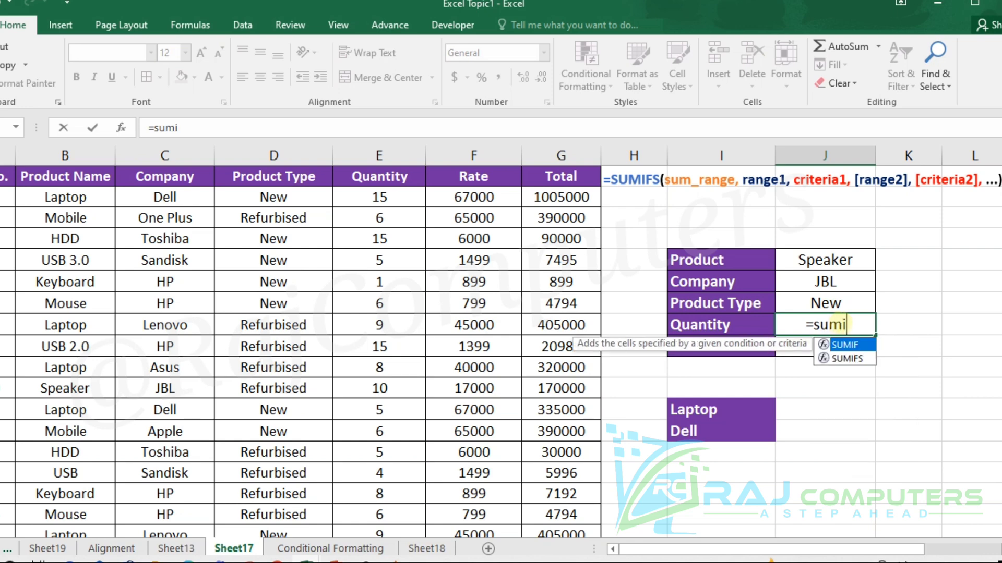
text(fs()
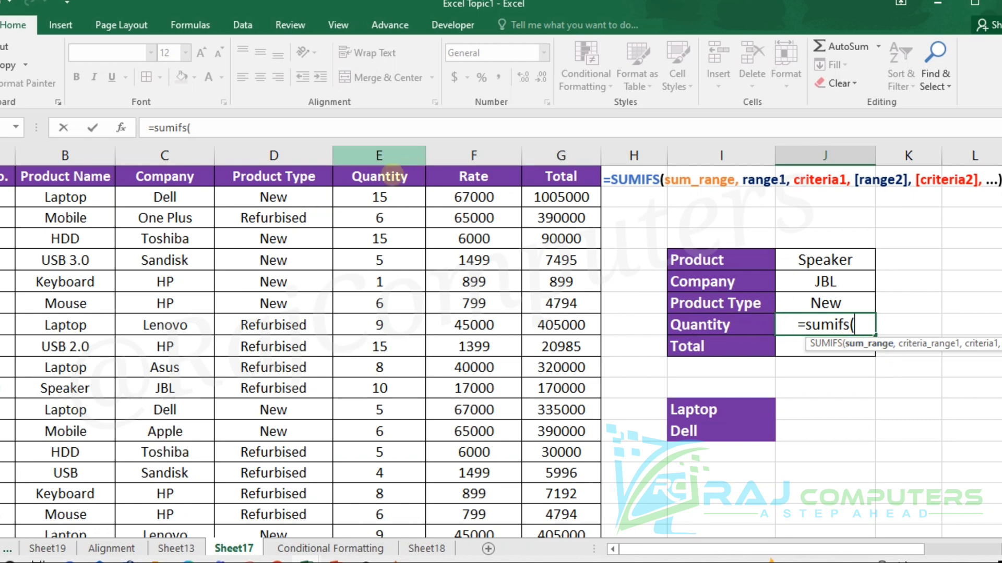
click(379, 197)
drag(379, 198, 357, 487)
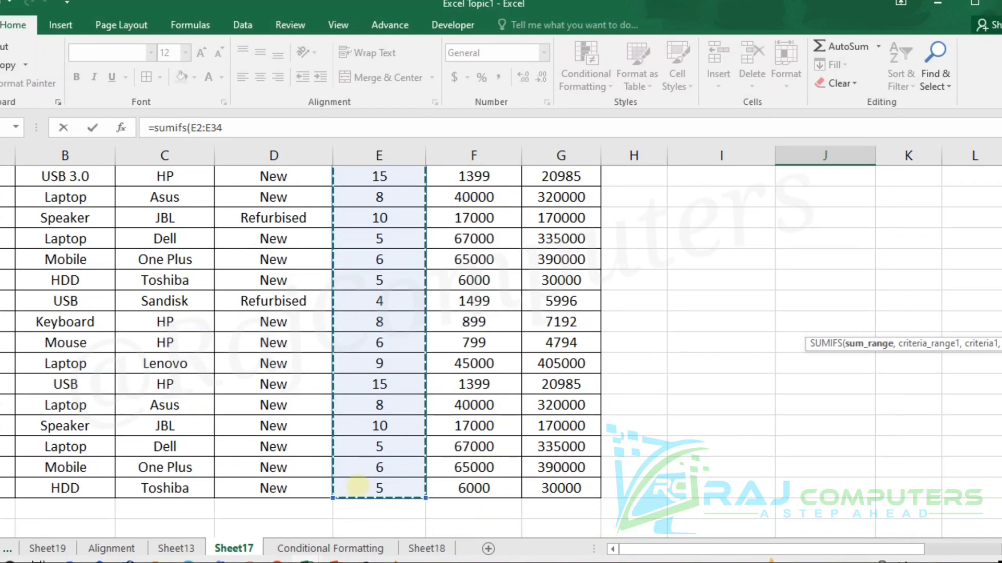
text(,)
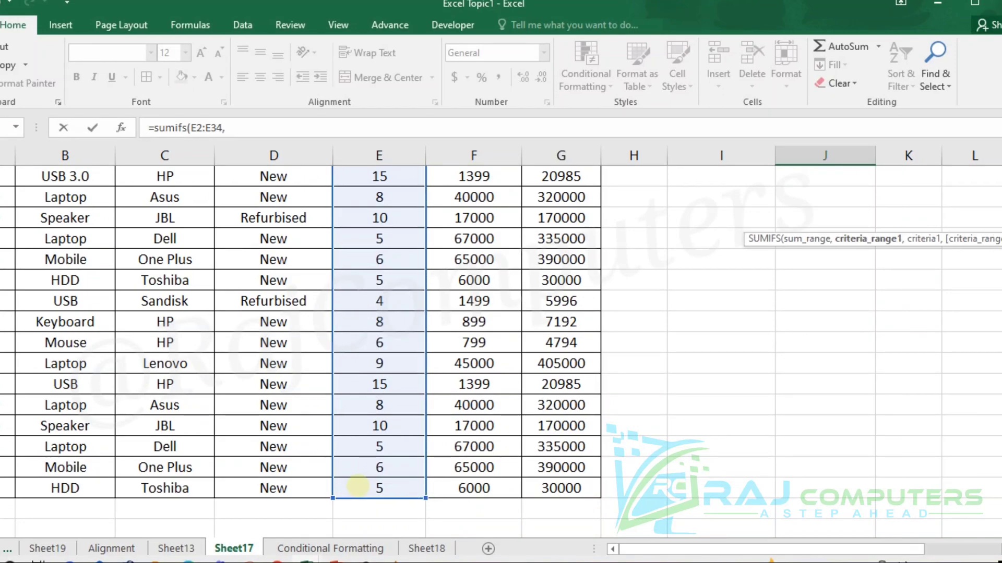
- Add the Product Name column B2:B34 as the first criteria range, with Product cell J5 as its criterion
scroll(710, 361, up, 6)
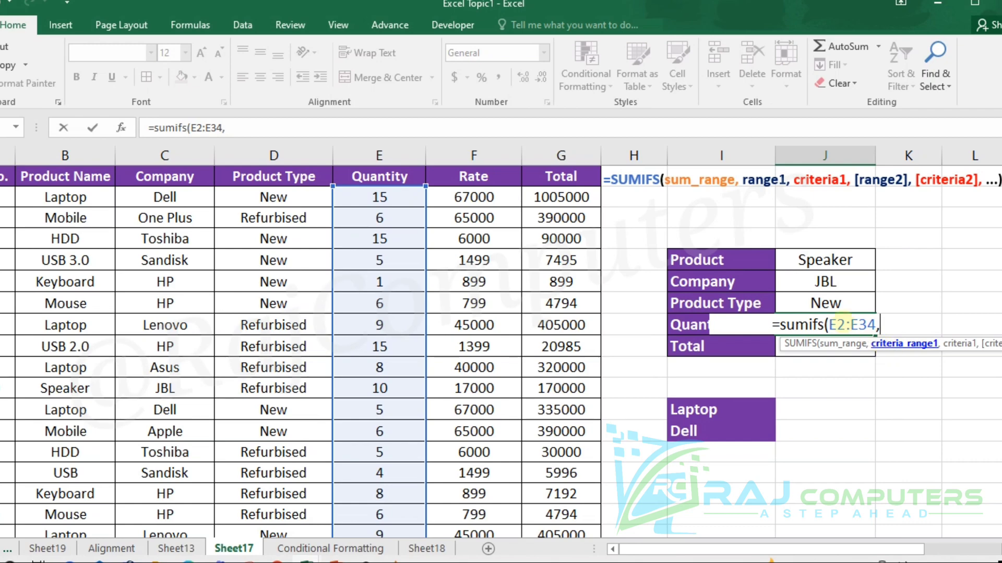
drag(69, 199, 48, 491)
text(,)
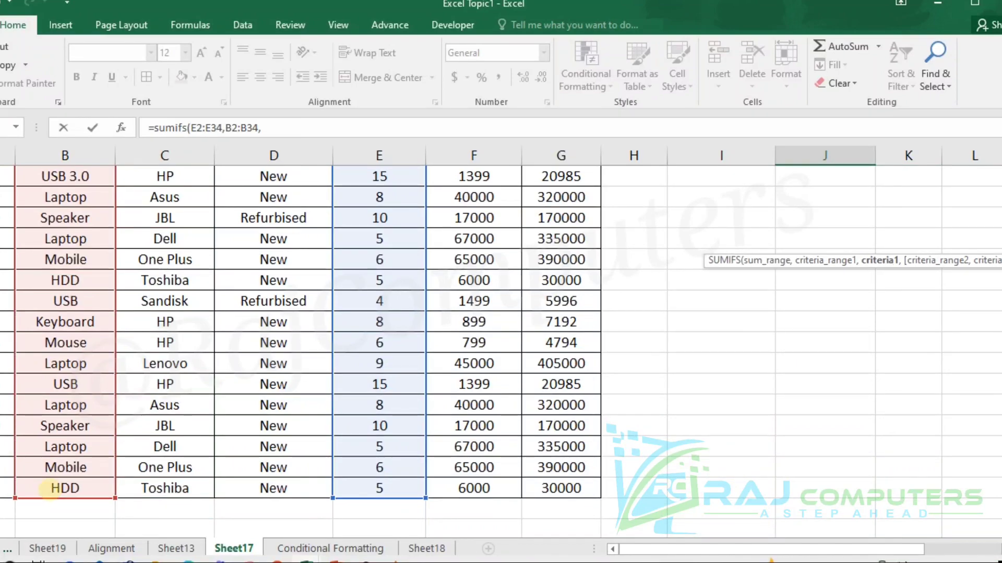
scroll(814, 326, up, 6)
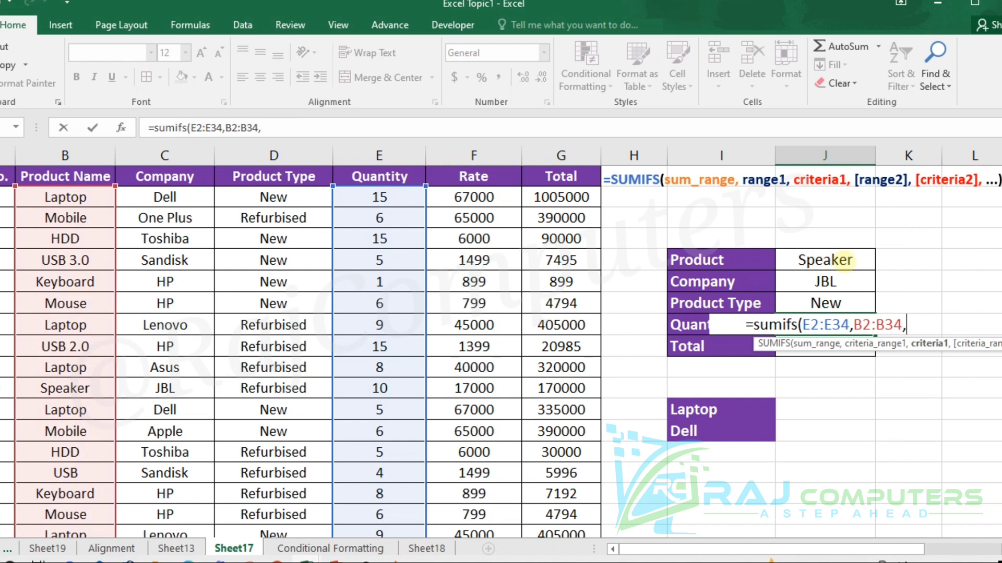
click(835, 259)
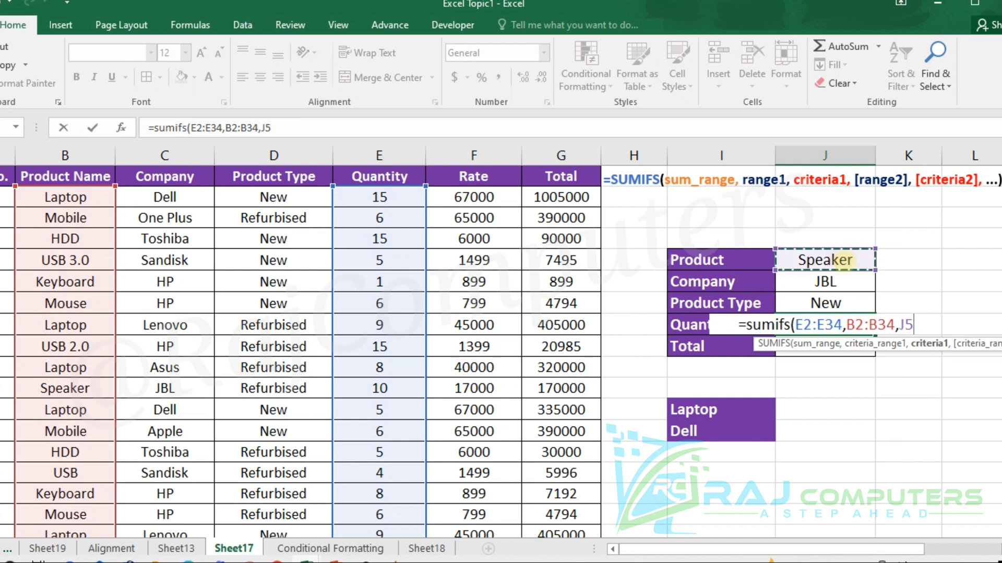
text(,)
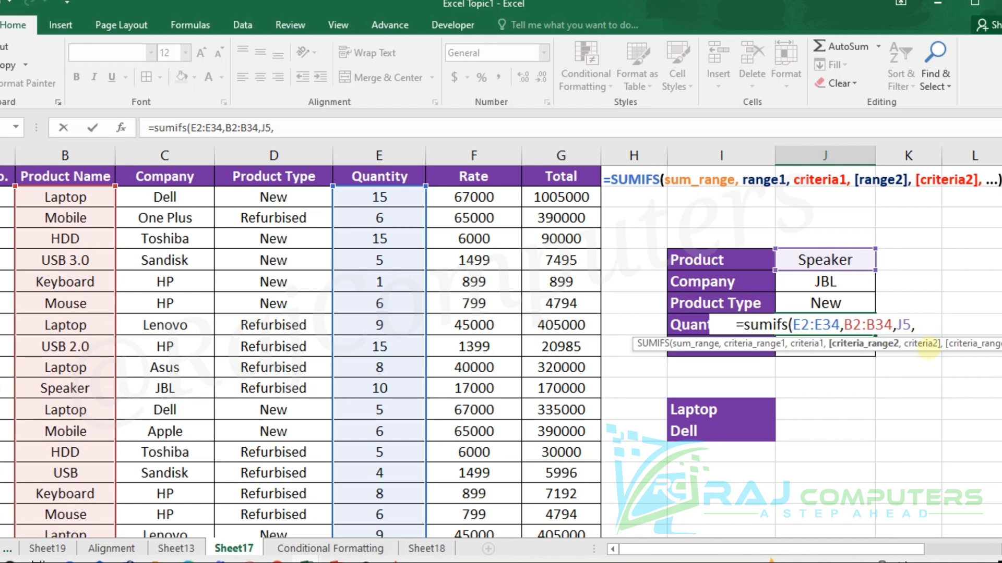
- Add the Company column C2:C34 as the second criteria range, with Company cell J6 as its criterion
drag(165, 197, 165, 491)
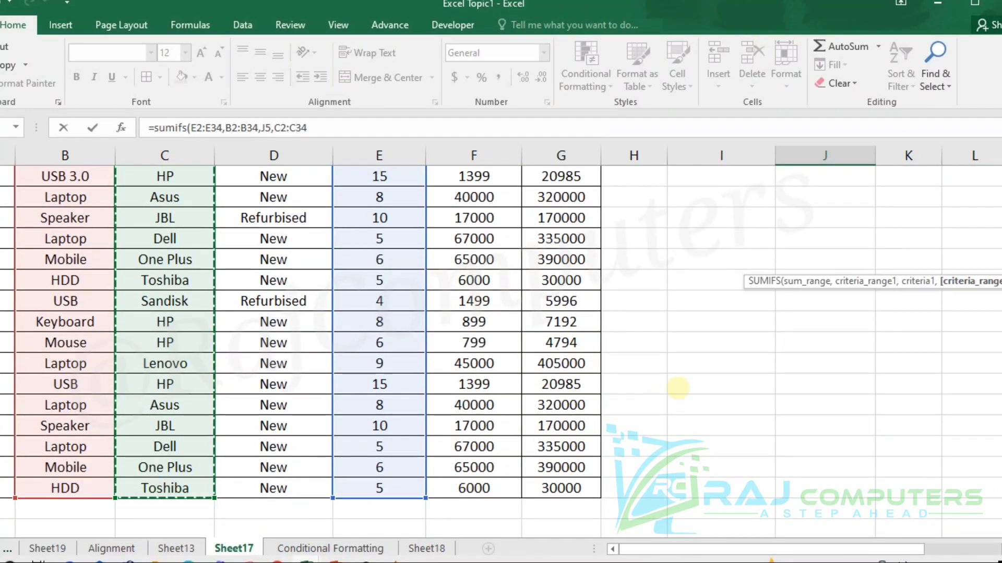
text(,)
scroll(791, 334, up, 6)
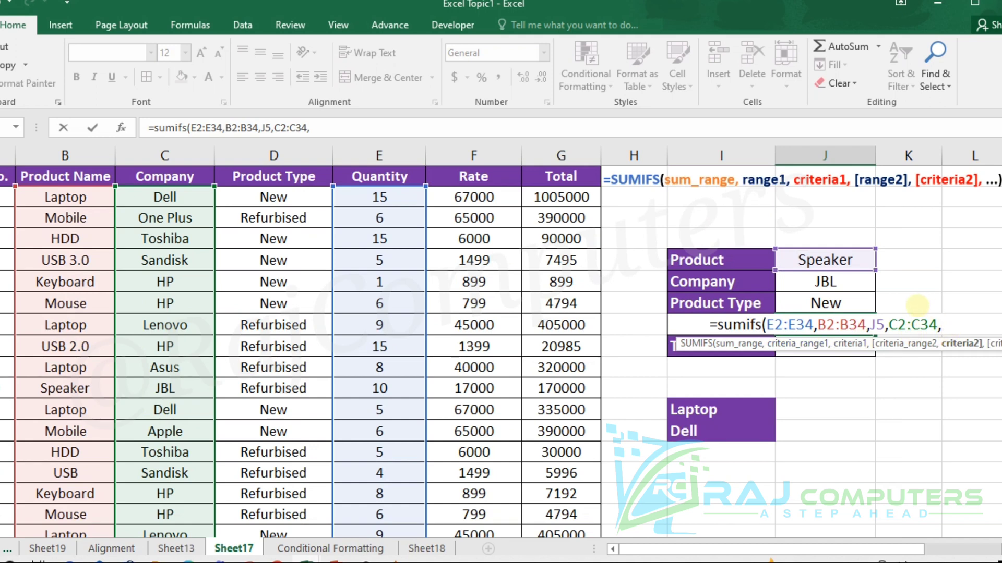
click(836, 282)
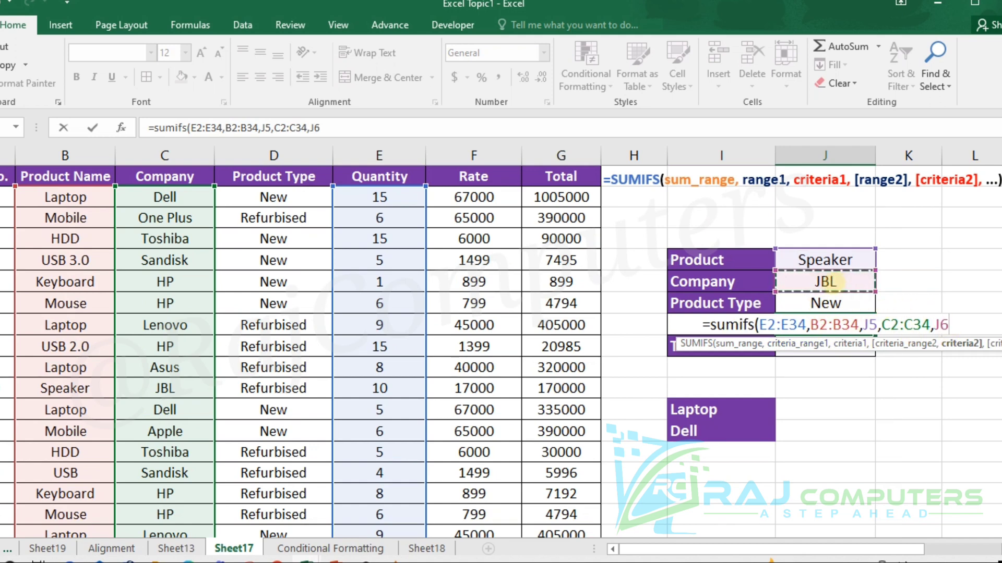
text(,)
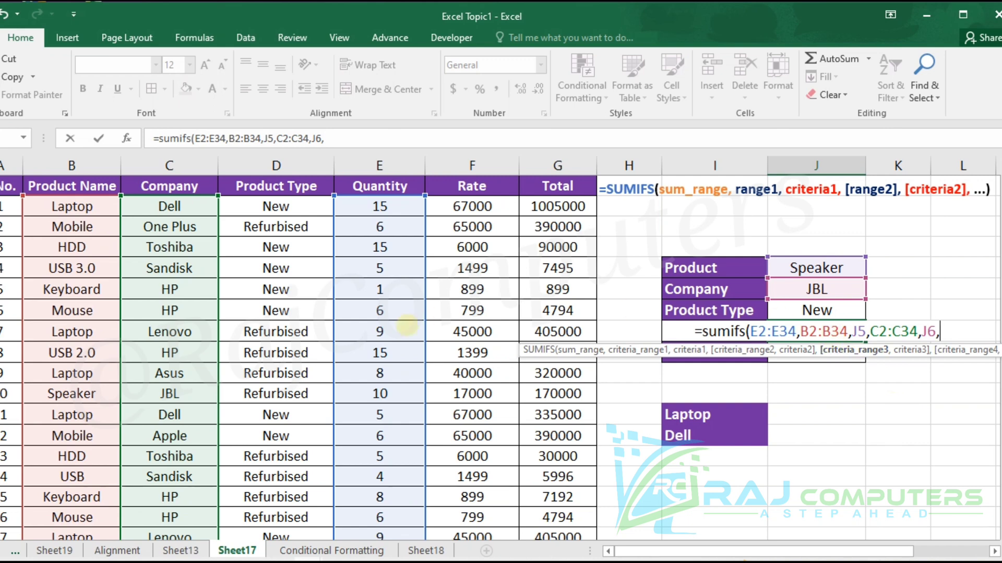
- Add the Product Type column D2:D34 with criterion cell J7 as the third condition and complete the formula
drag(256, 206, 292, 454)
drag(276, 514, 266, 491)
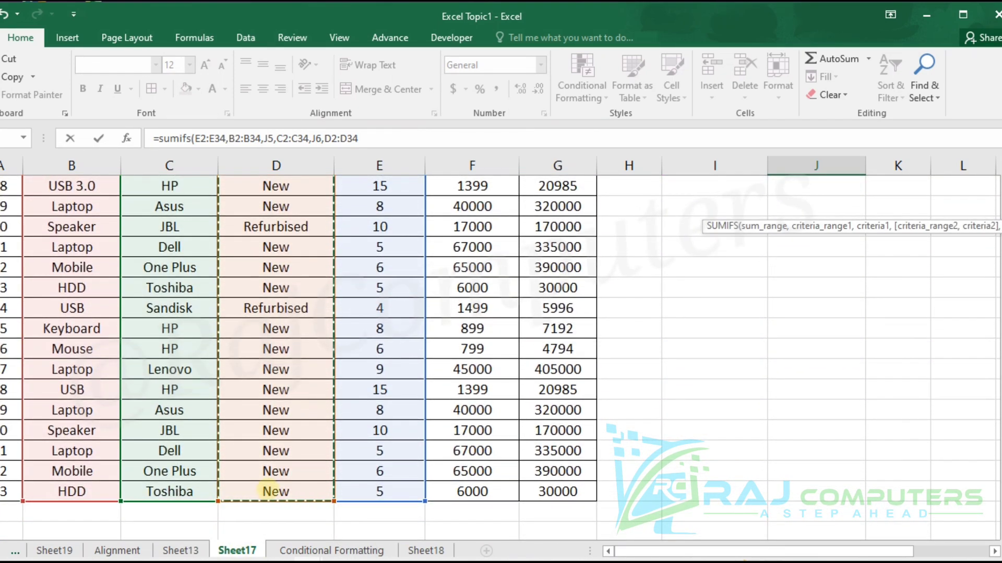
text(,)
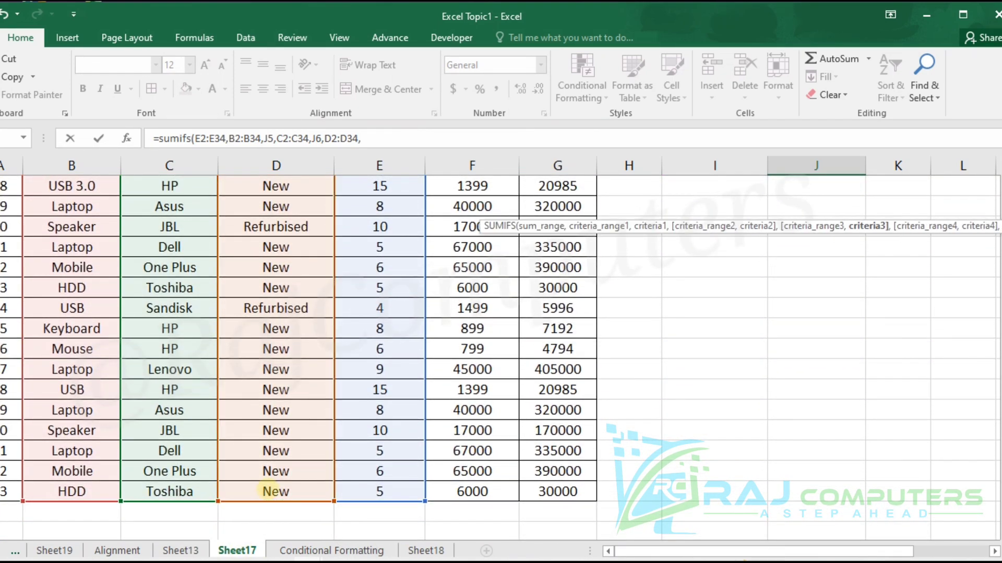
scroll(547, 386, up, 8)
scroll(558, 392, up, 2)
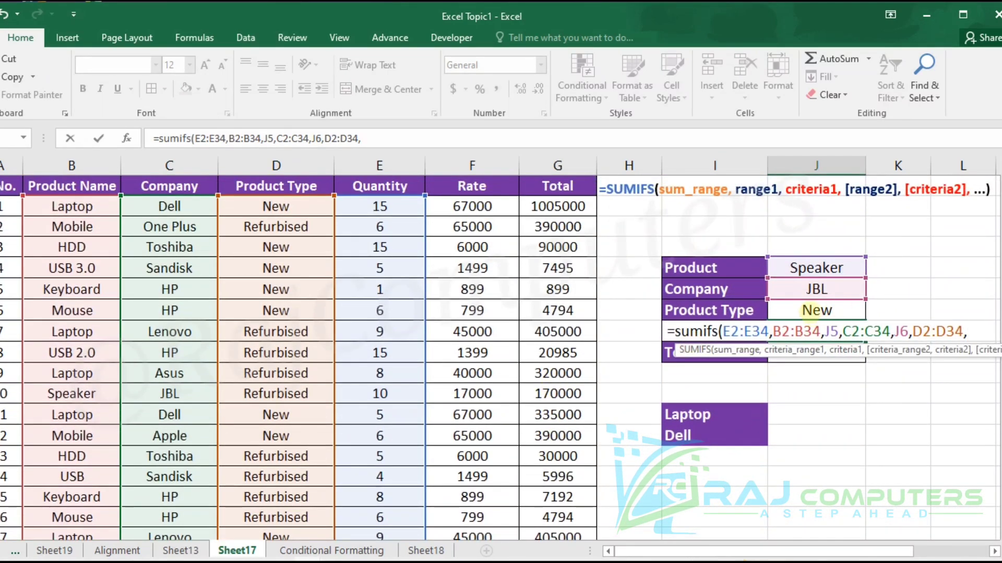
click(814, 309)
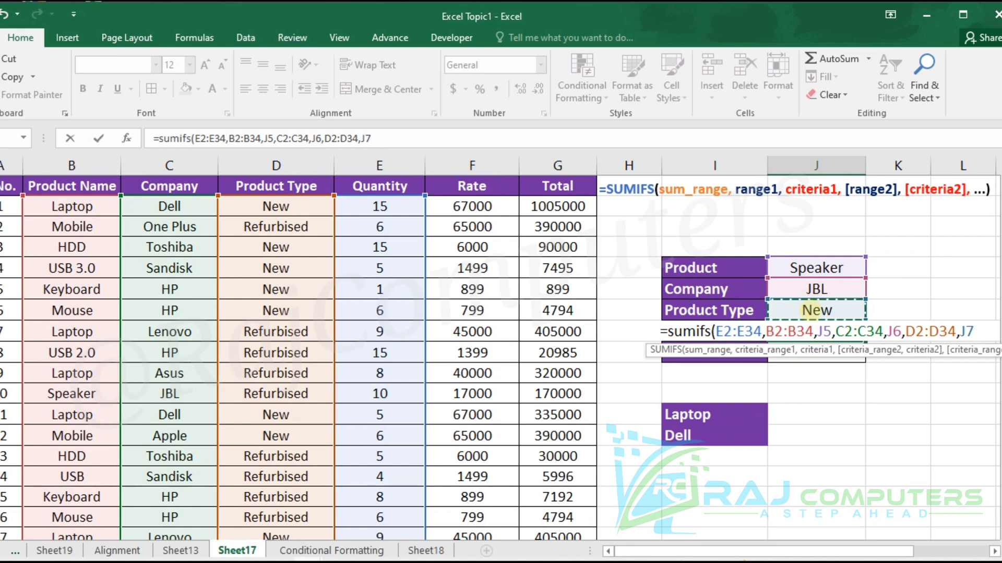
text())
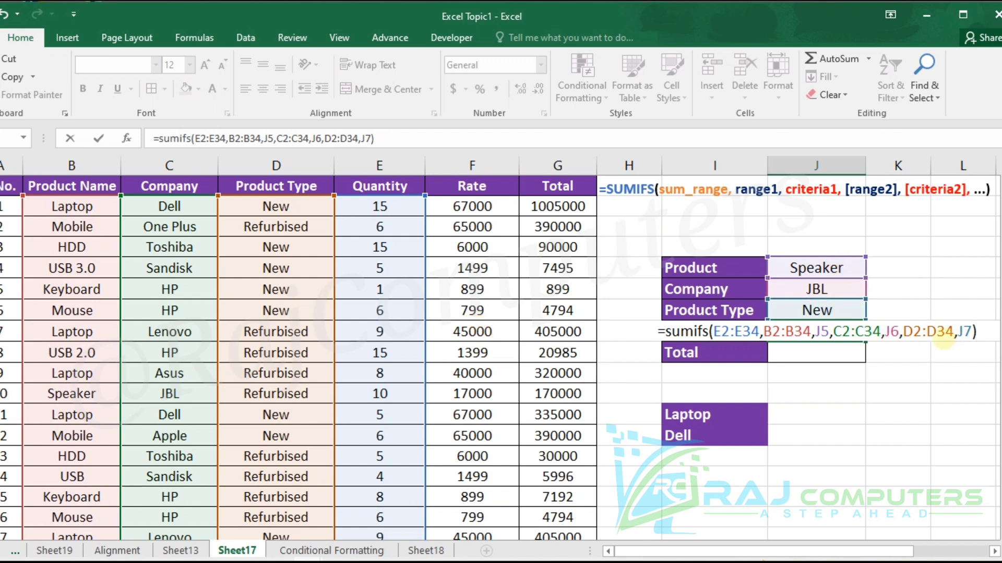
key(Return)
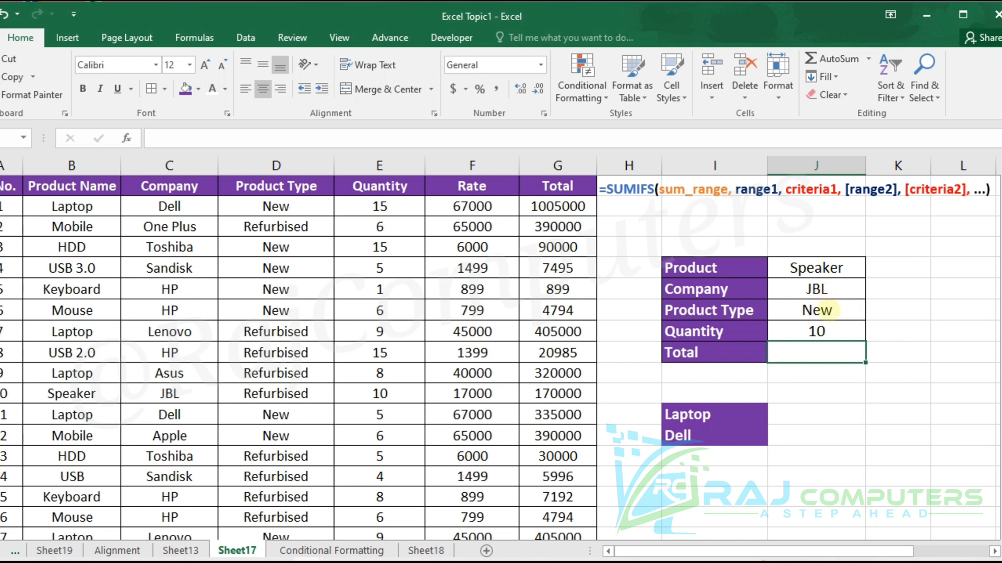
- Change the Product Type criterion in the summary table to Refurbised
click(829, 311)
key(BackSpace)
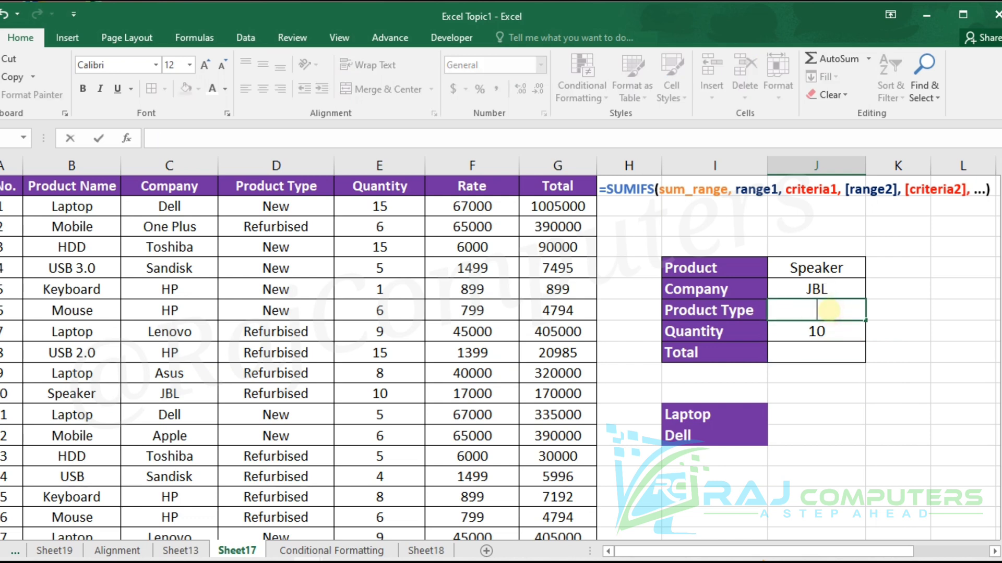
text(Refurb)
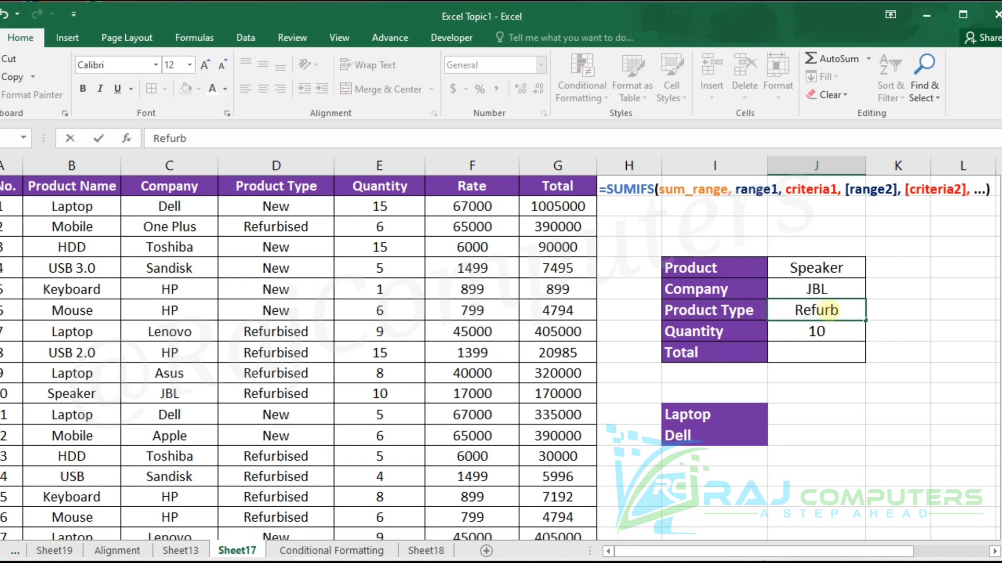
text(ised)
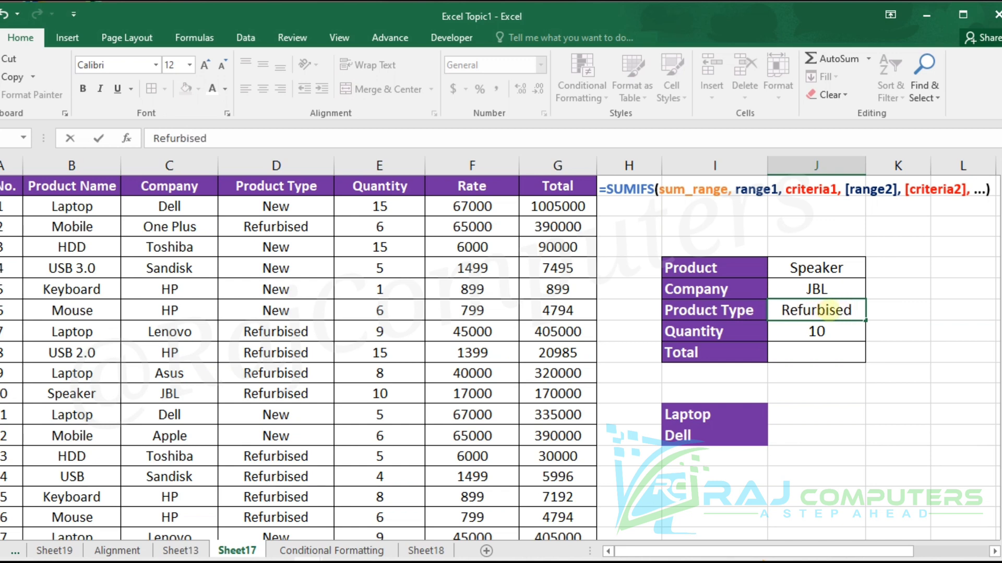
key(Return)
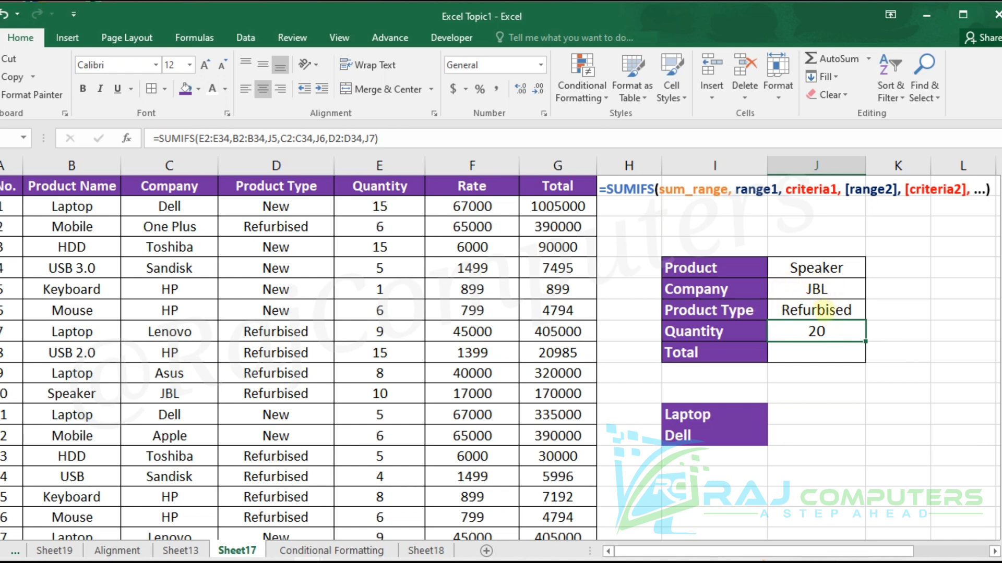
- Change the Company criterion in the summary table to HP
click(830, 311)
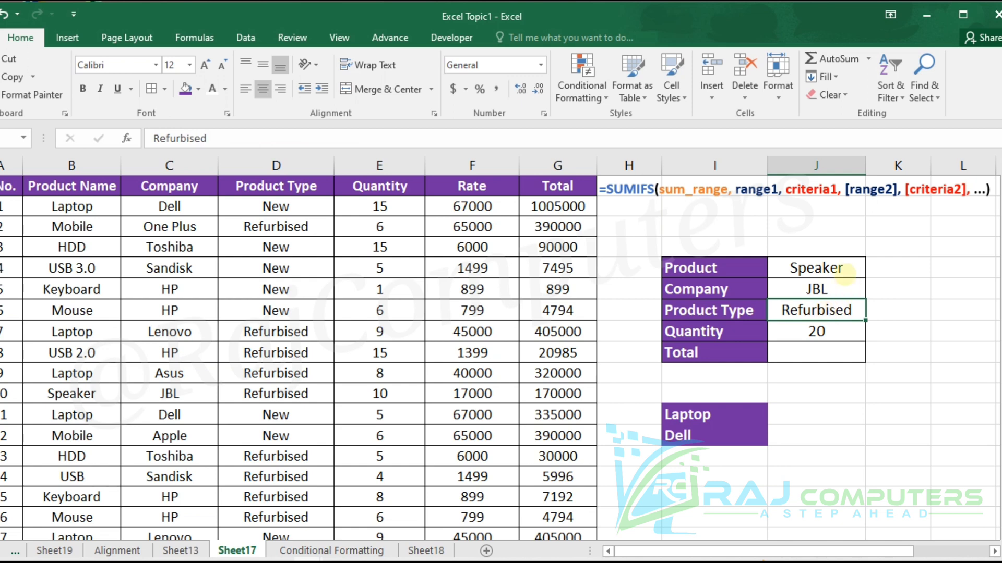
click(832, 290)
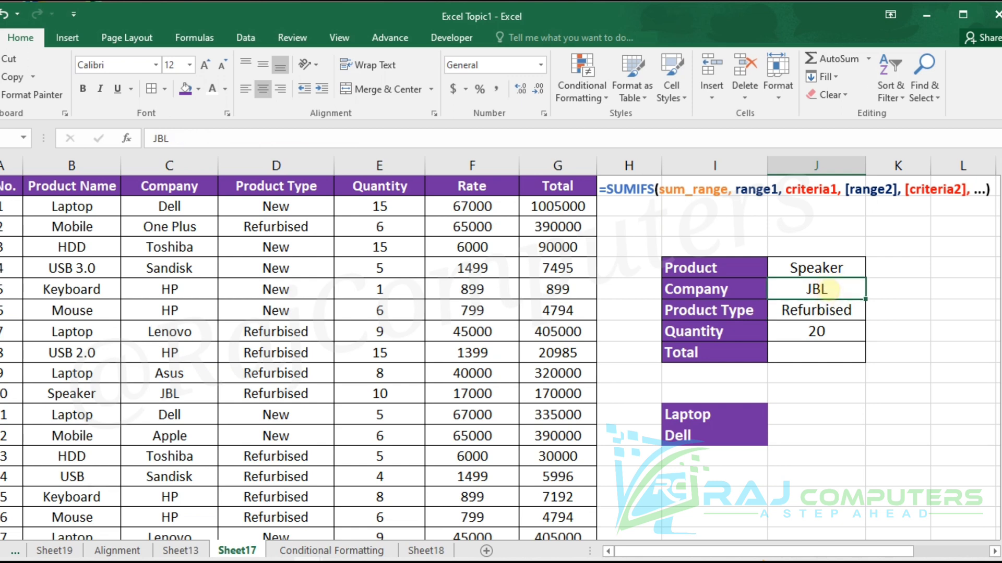
text(HP)
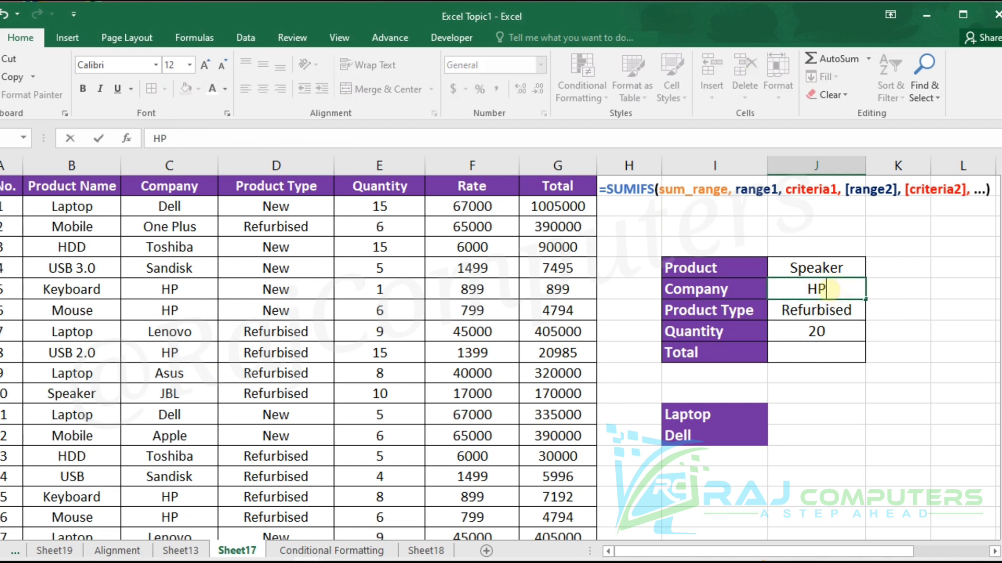
key(Return)
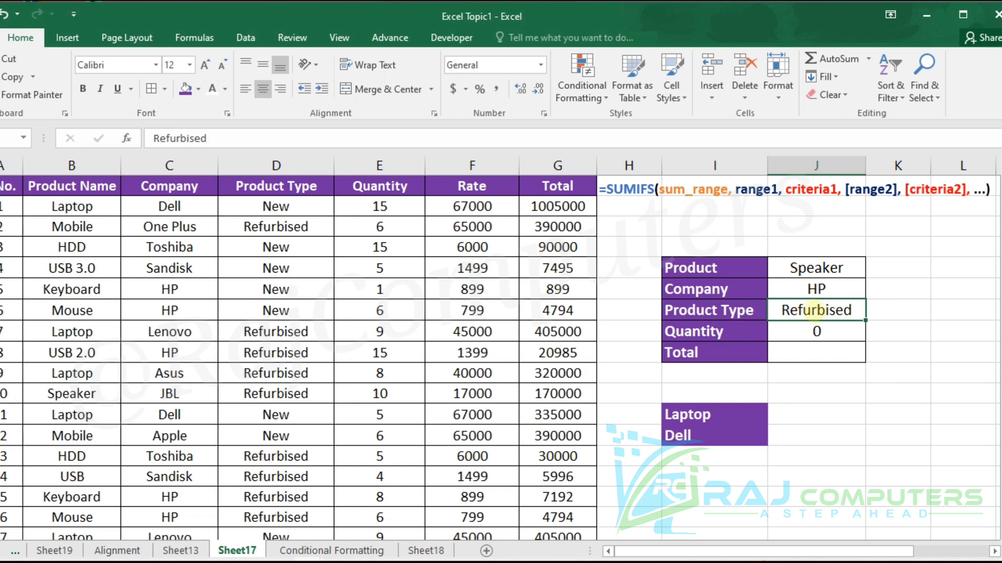
- Set the summary table's Product criterion to Laptop and its Company criterion to Dell
click(829, 268)
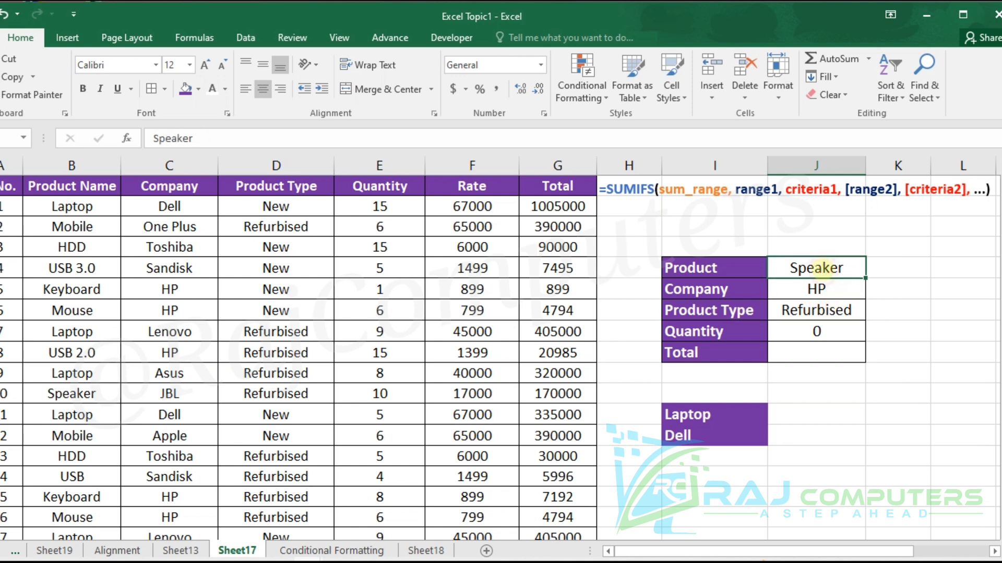
text(Lap)
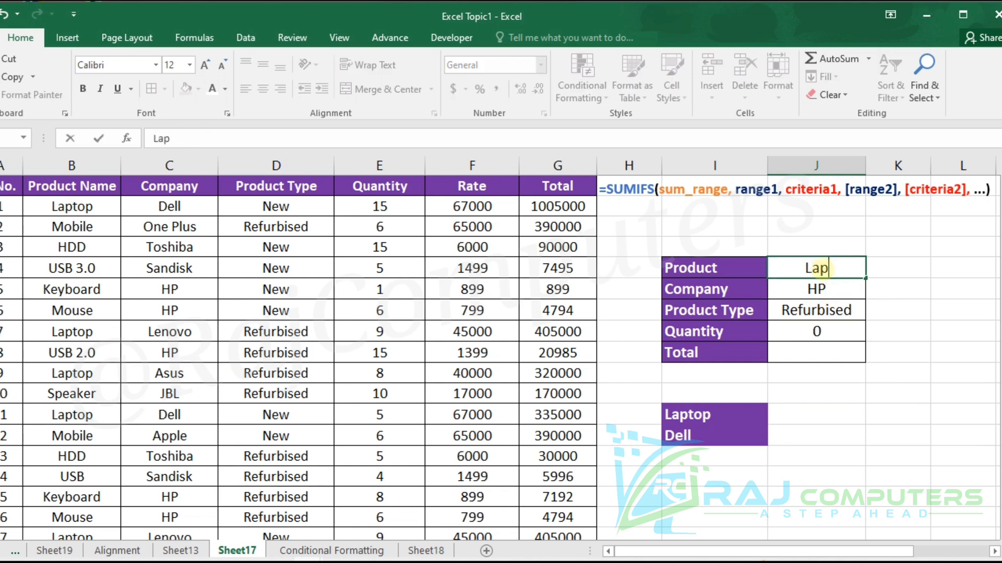
text(top)
key(Return)
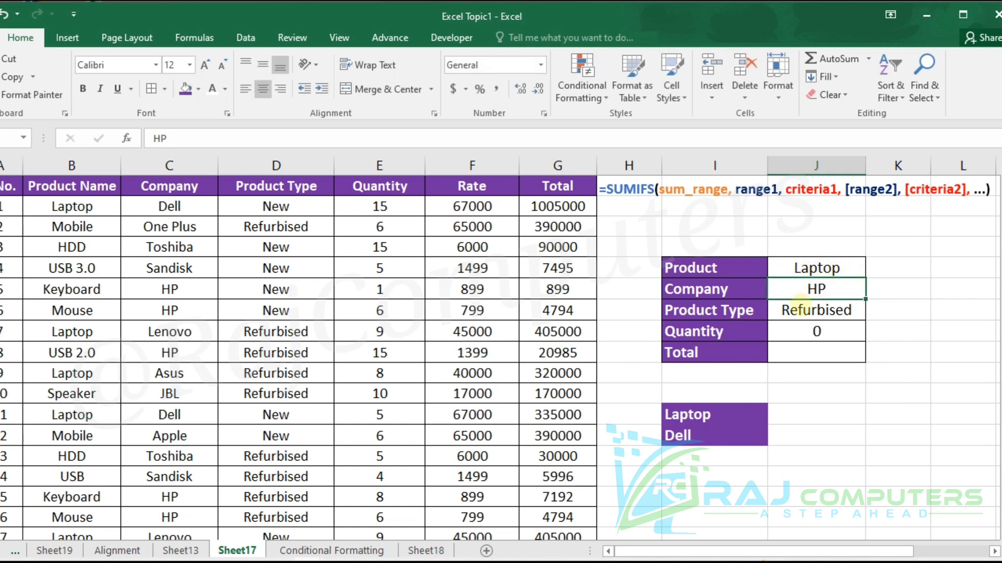
click(817, 290)
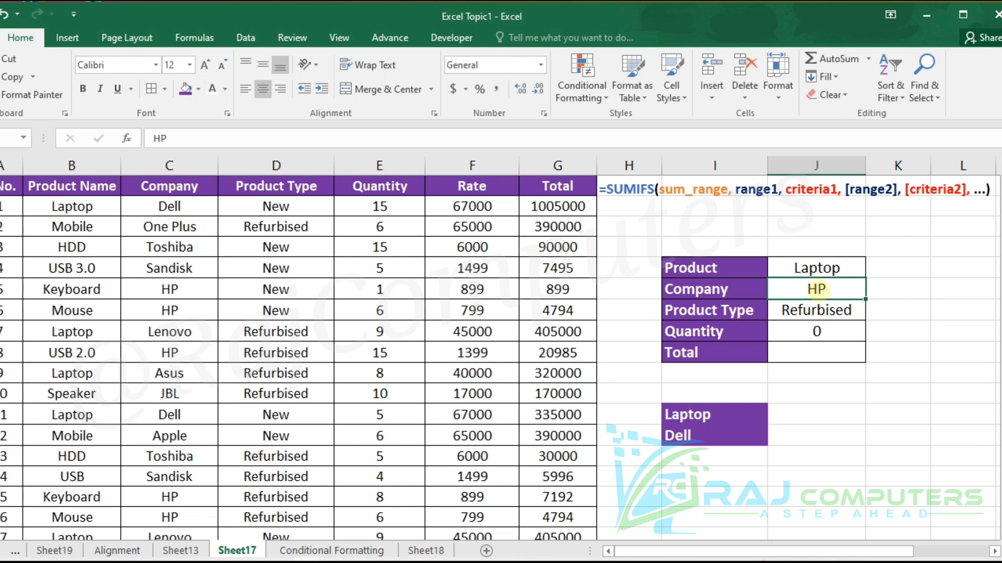
text(Dell)
click(935, 338)
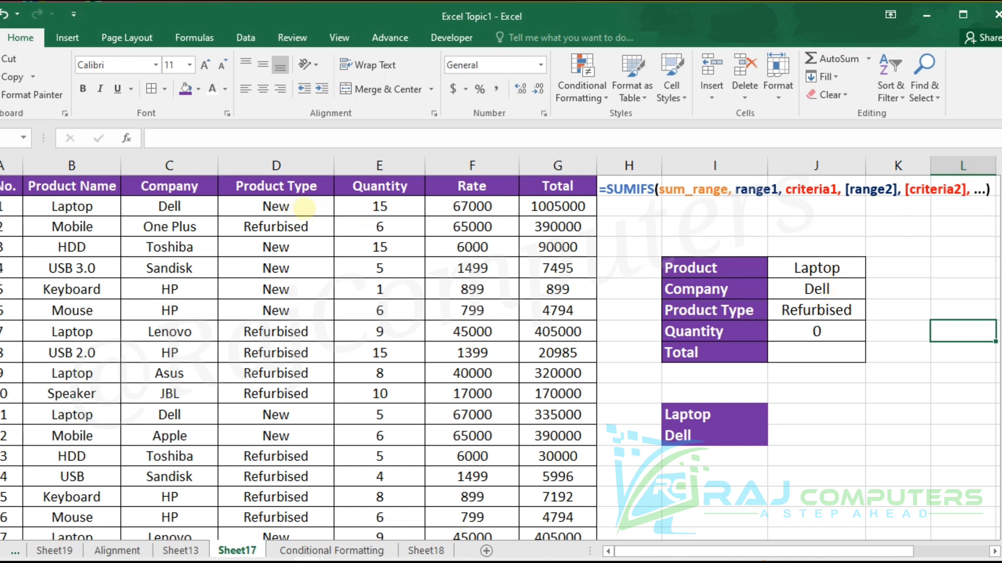
- Set the Product Type criterion in the summary table to New
click(838, 312)
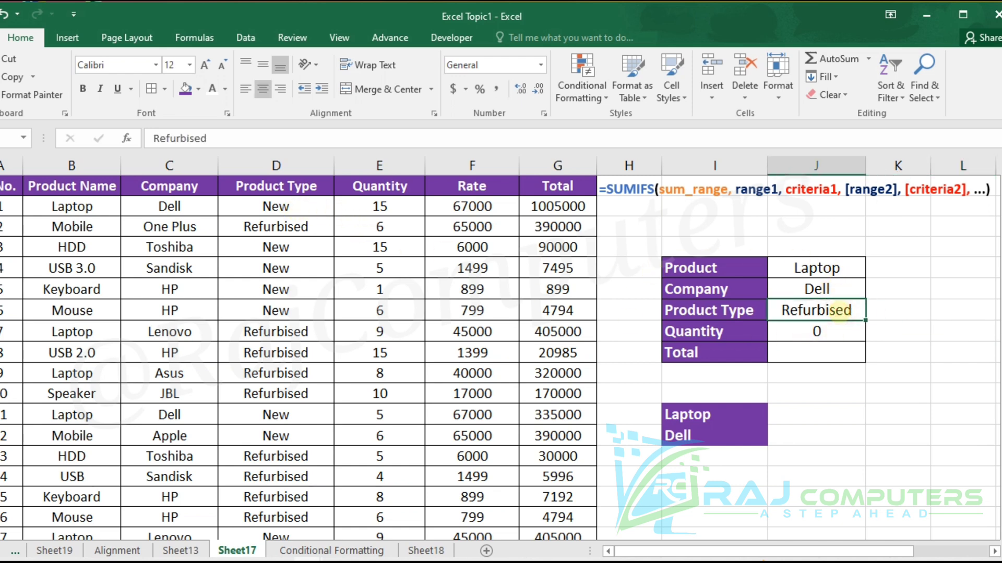
text(New)
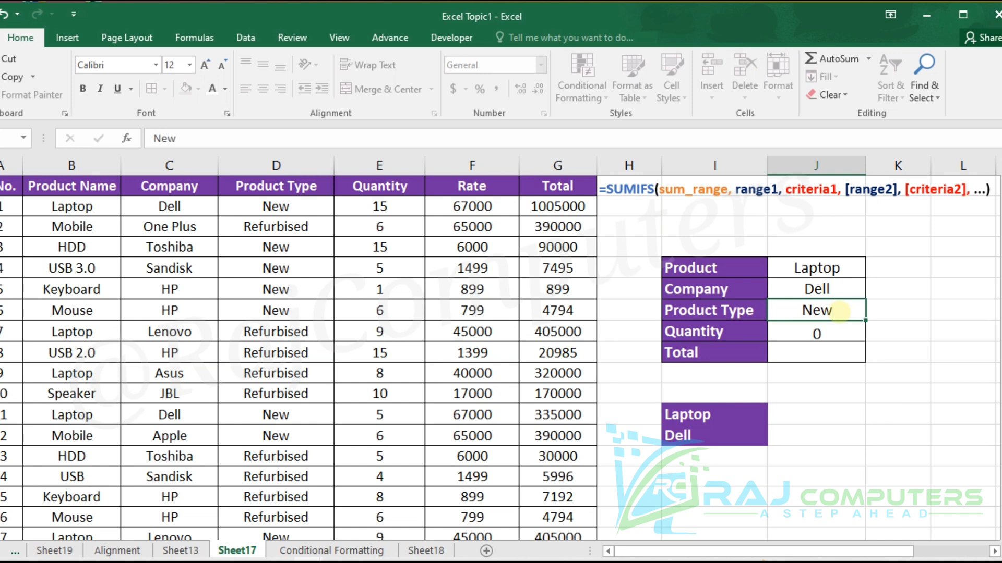
key(Return)
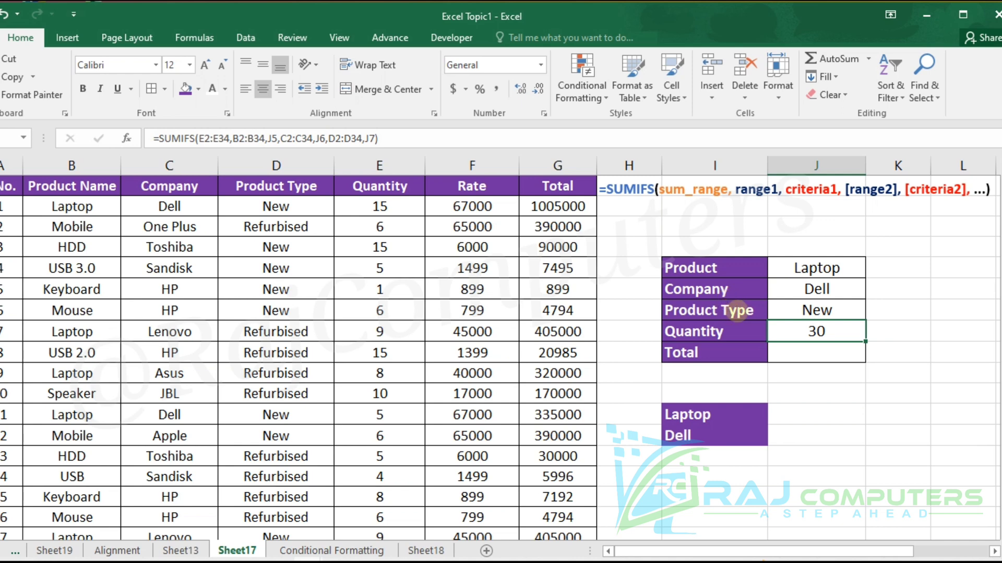
- Begin a SUMIFS formula in the summary table's Total cell with the Total column G2:G34 as the sum range
click(805, 351)
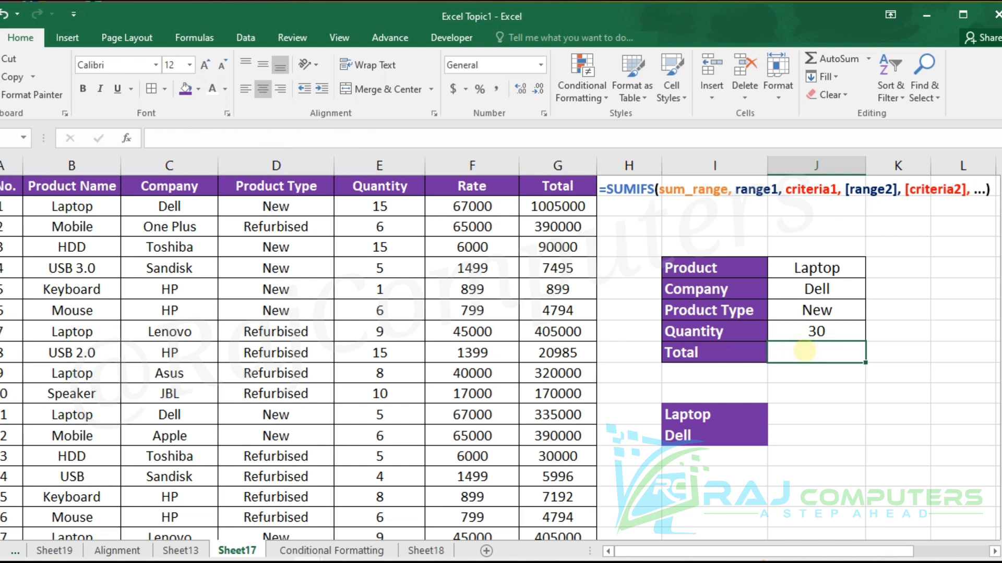
text(=)
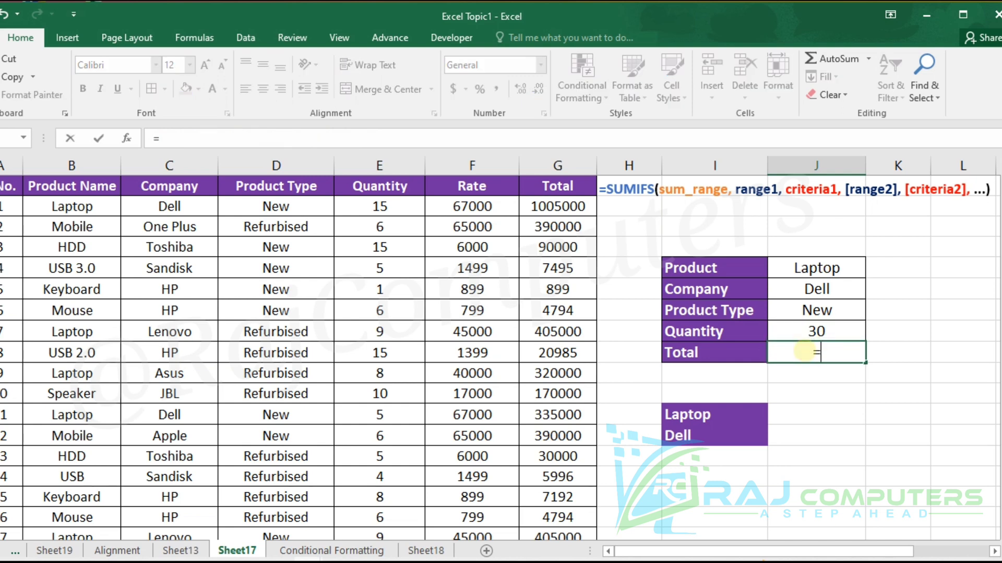
text(sumif)
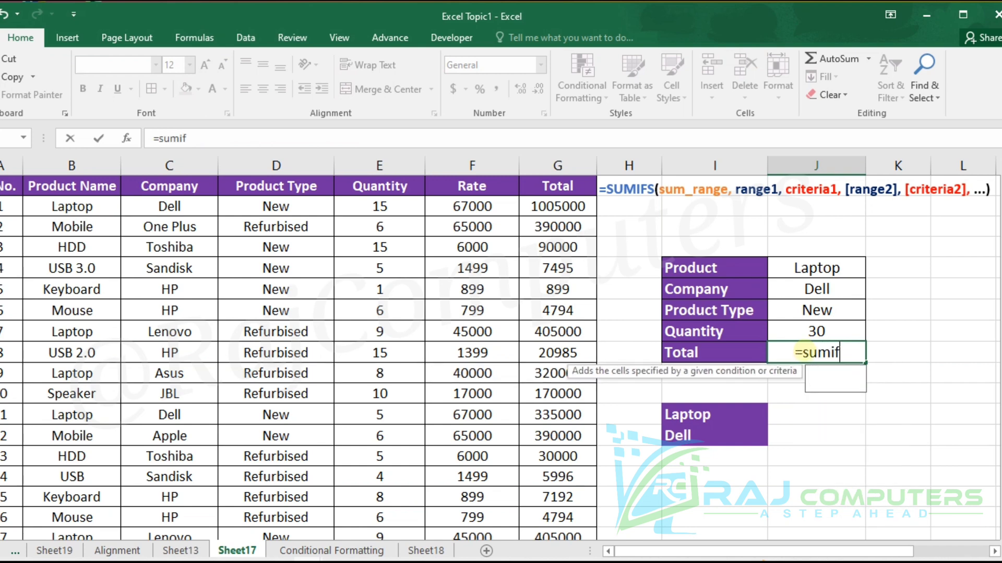
text(s()
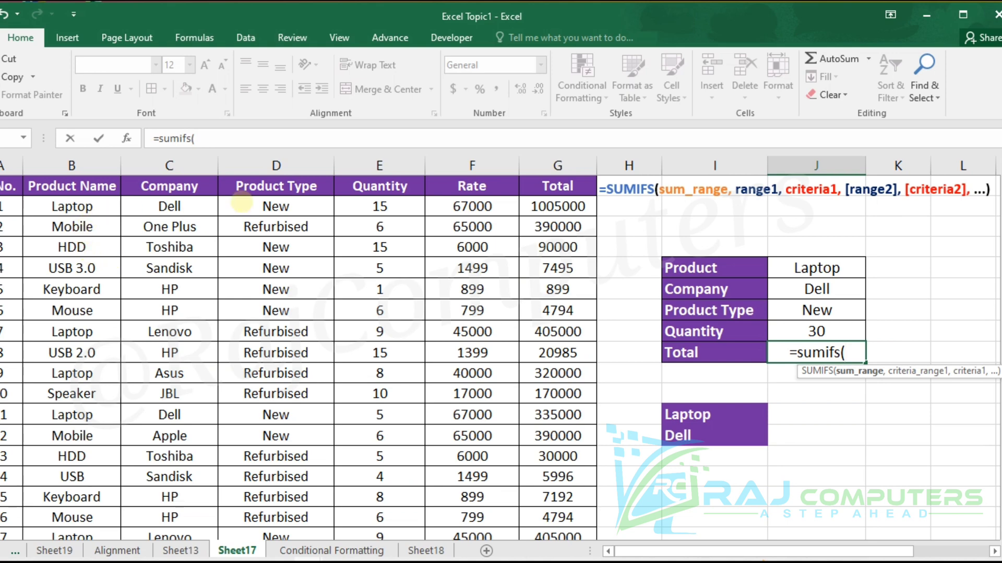
drag(542, 206, 527, 492)
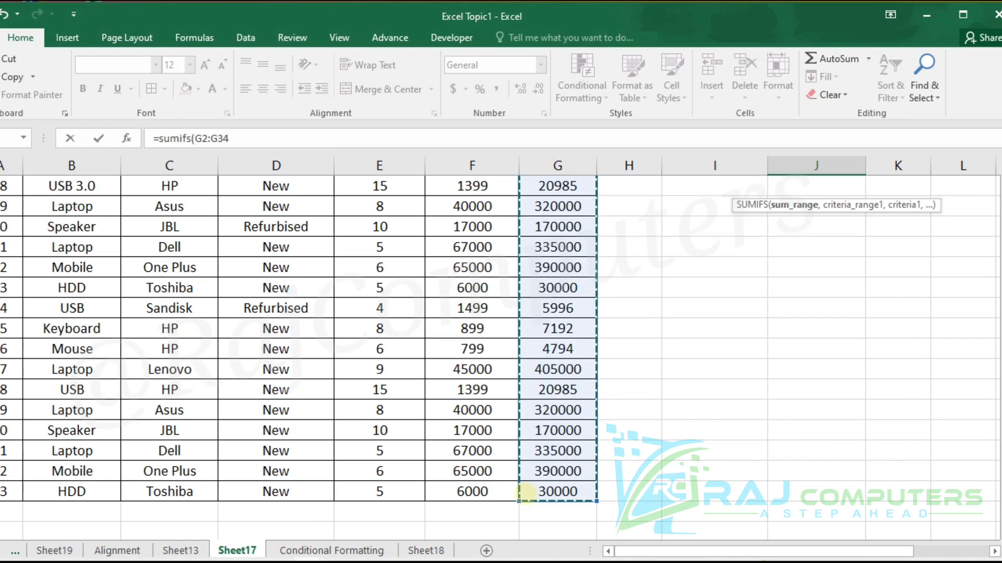
text(,)
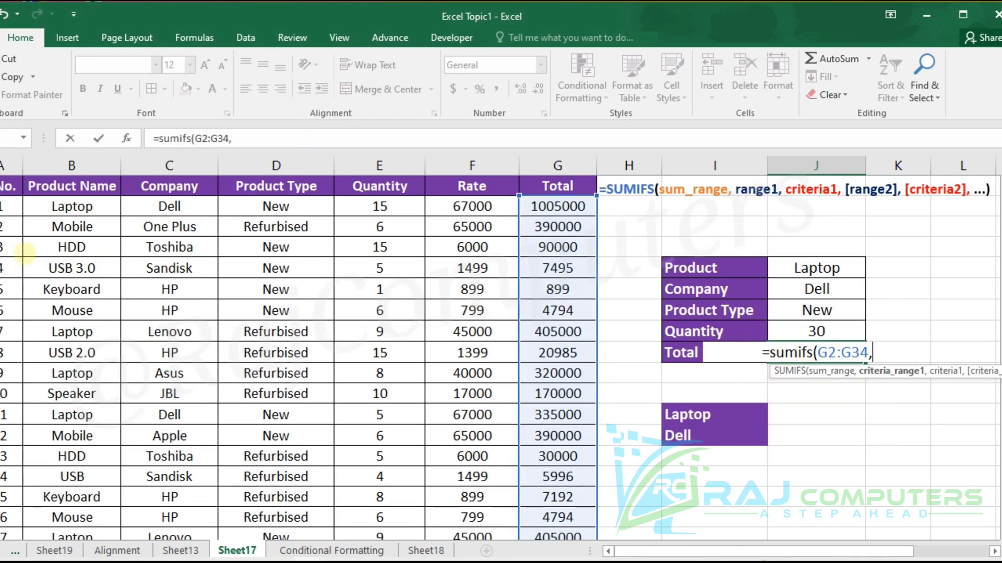
- Add the Product Name column B2:B34 as the Total formula's first criteria range, with Product cell J5 as its criterion
drag(72, 206, 73, 511)
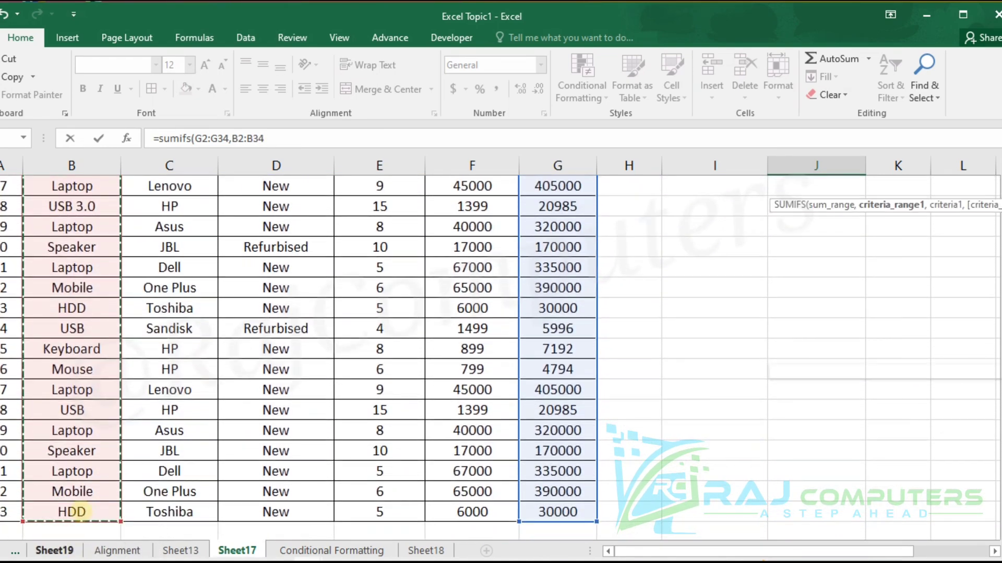
scroll(94, 491, up, 5)
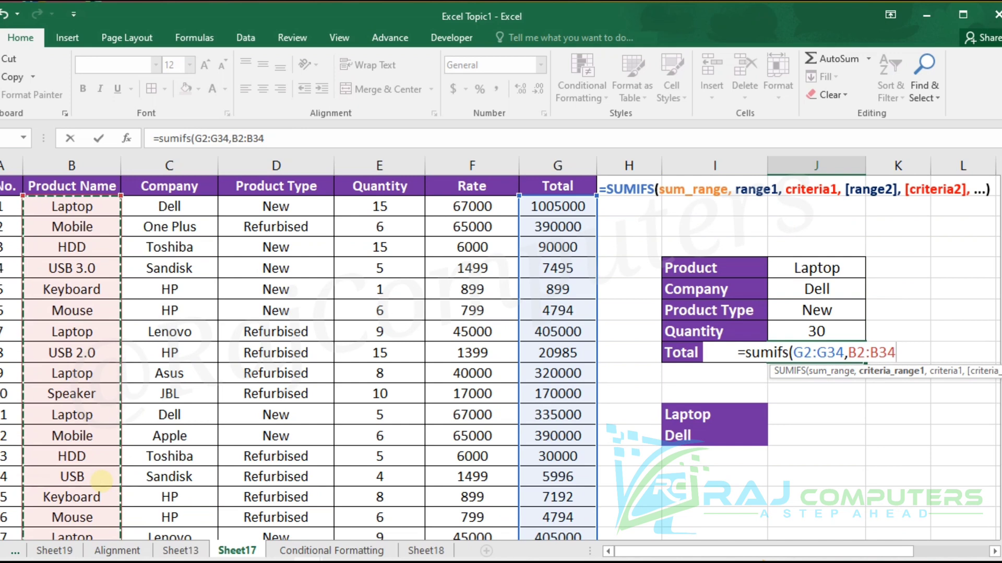
text(,)
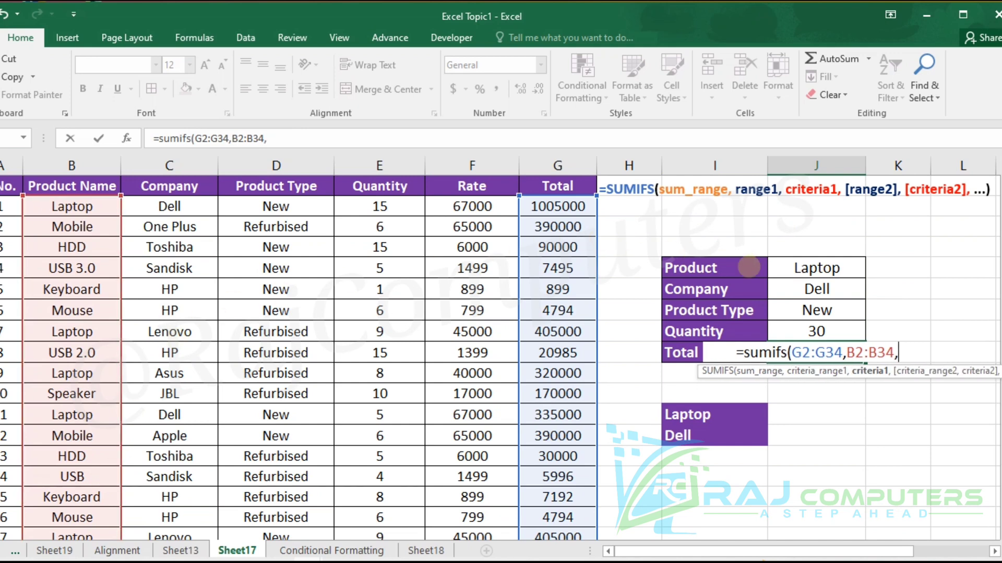
click(808, 266)
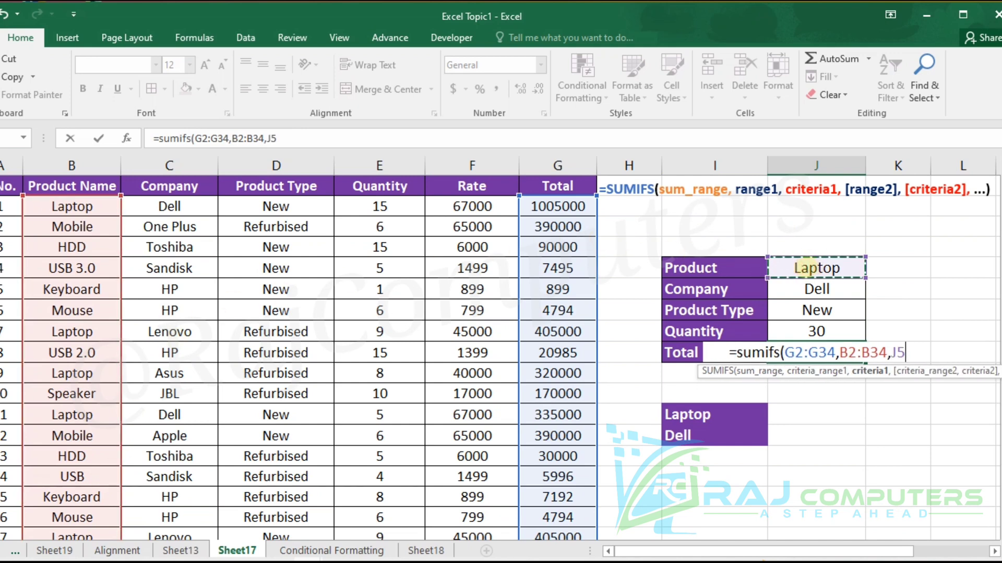
text(,)
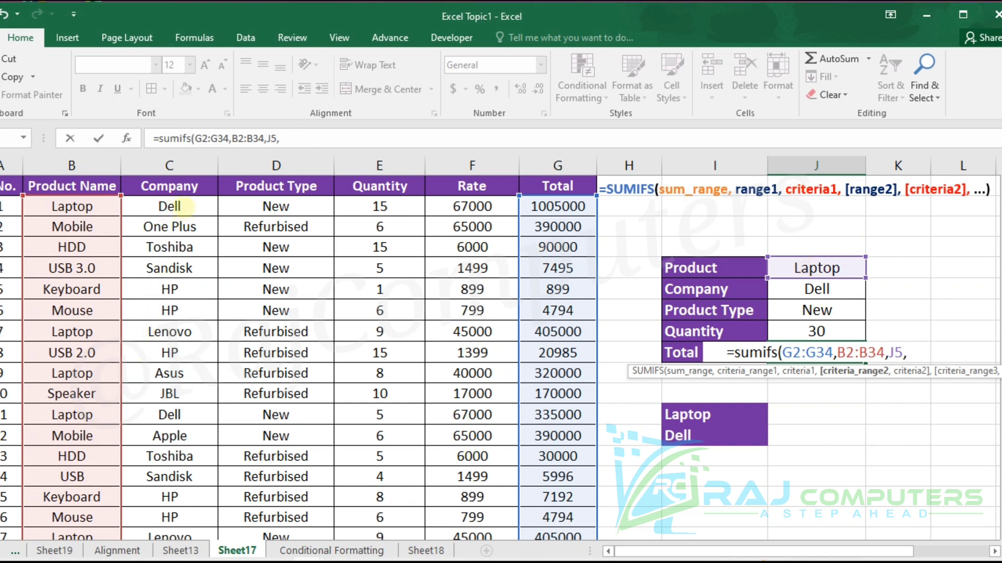
- Add the Company column C2:C34 as the Total formula's second criteria range, with Company cell J6 as its criterion
drag(183, 208, 172, 394)
drag(146, 558, 128, 486)
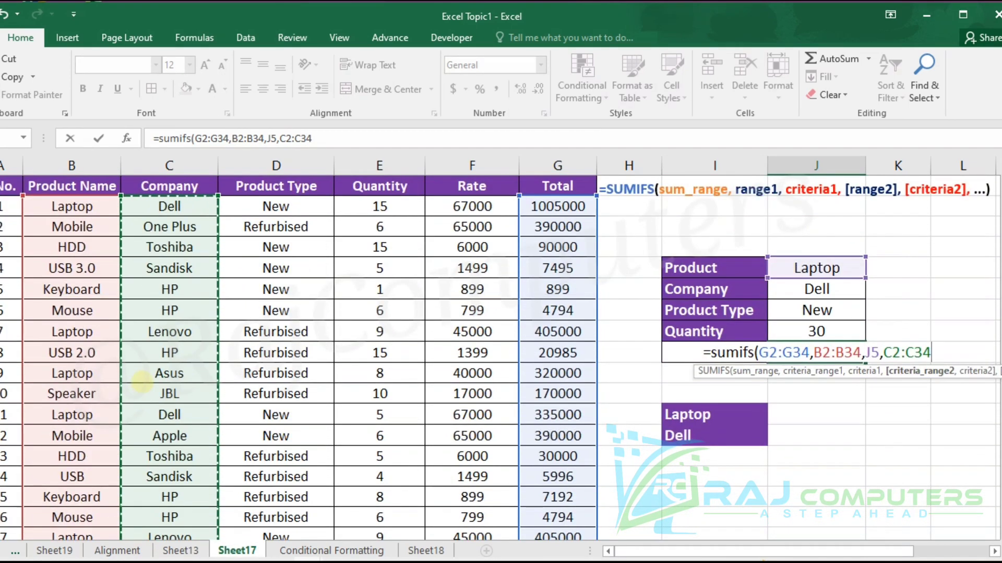
text(,)
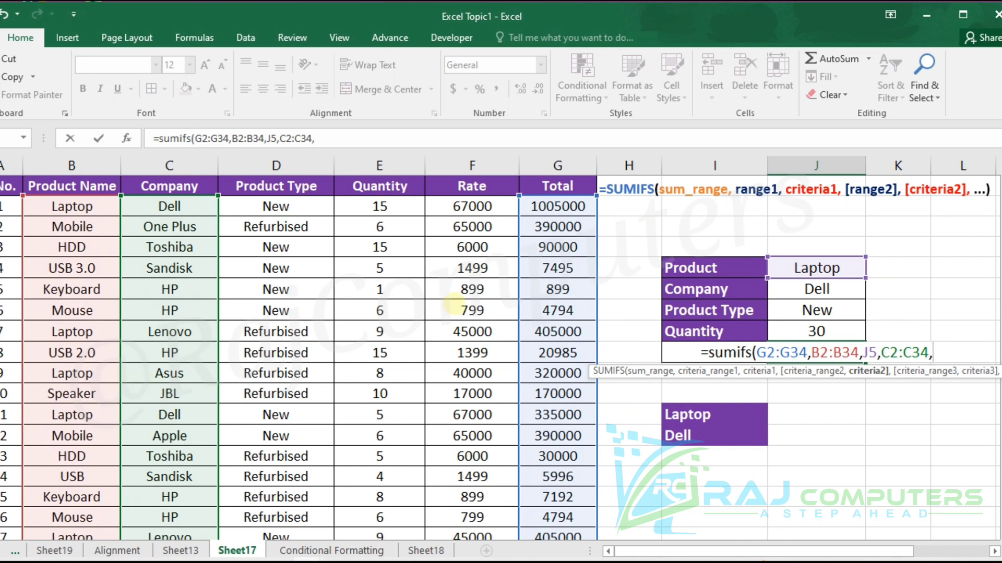
click(835, 294)
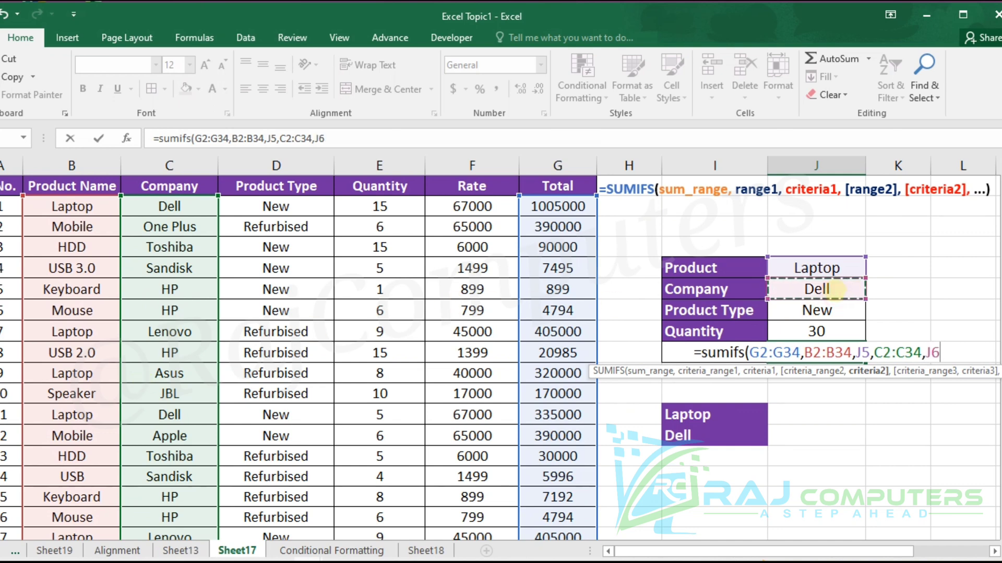
text(,)
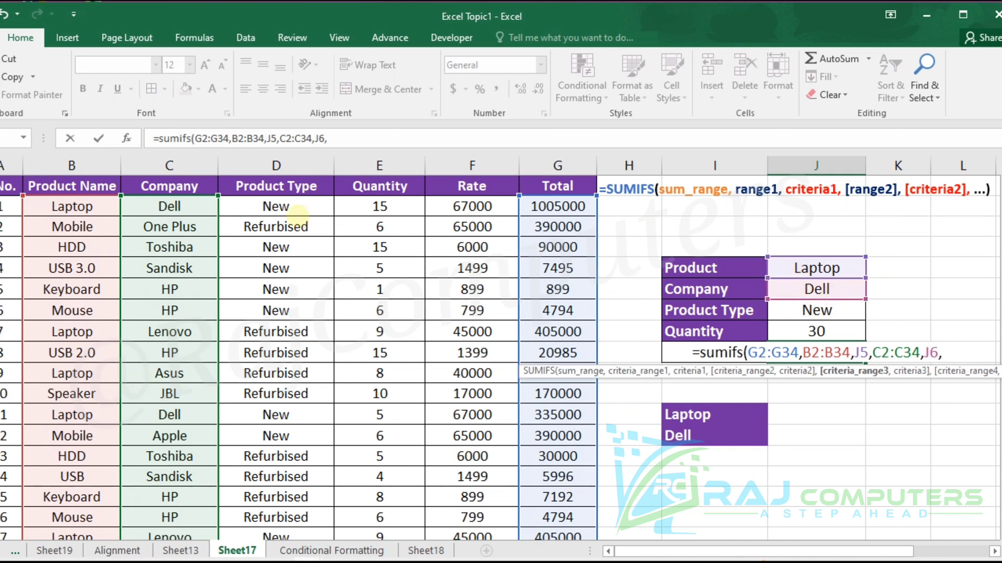
- Add the Product Type column D2:D34 with criterion cell J7 as the third condition and complete the Total formula
drag(298, 213, 273, 511)
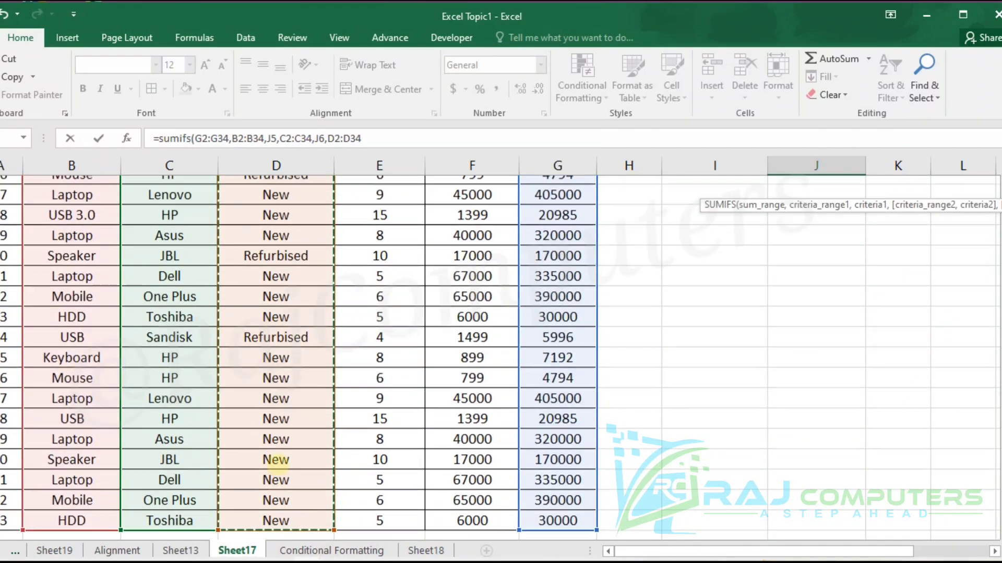
scroll(275, 461, up, 5)
text(,)
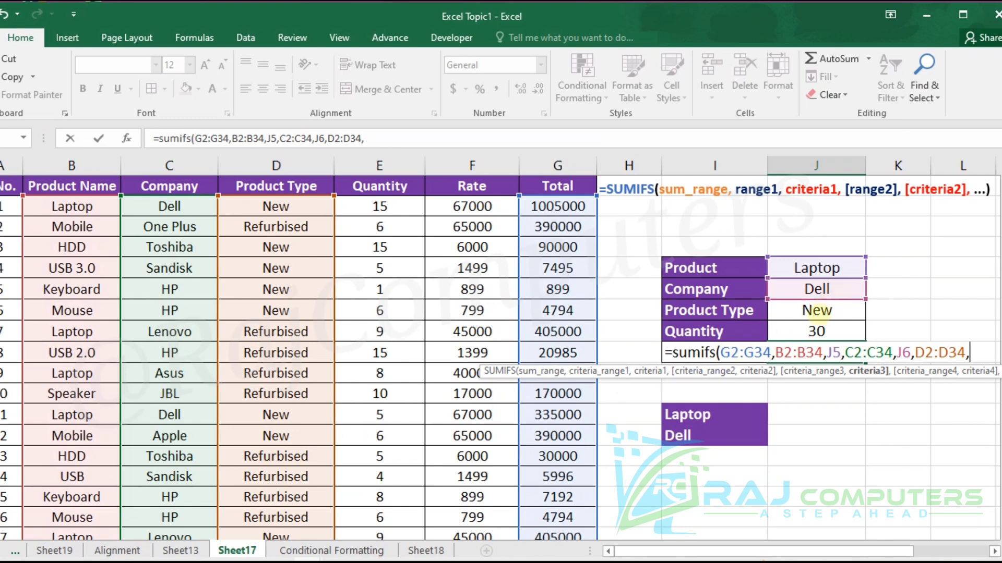
click(817, 312)
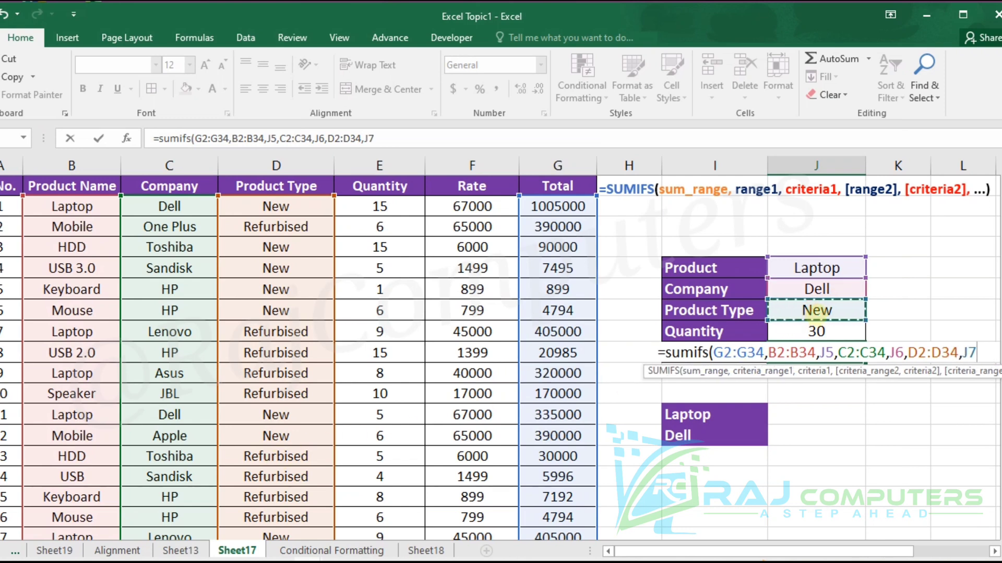
text())
key(Return)
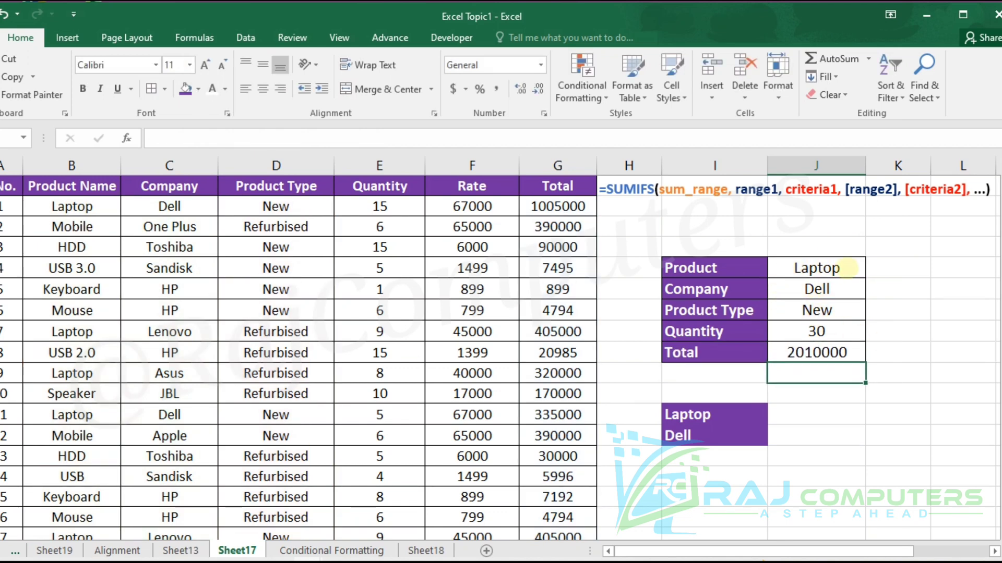
- Select the Product, Company and Product Type criterion cells J5:J7 in the summary table
drag(819, 265, 817, 310)
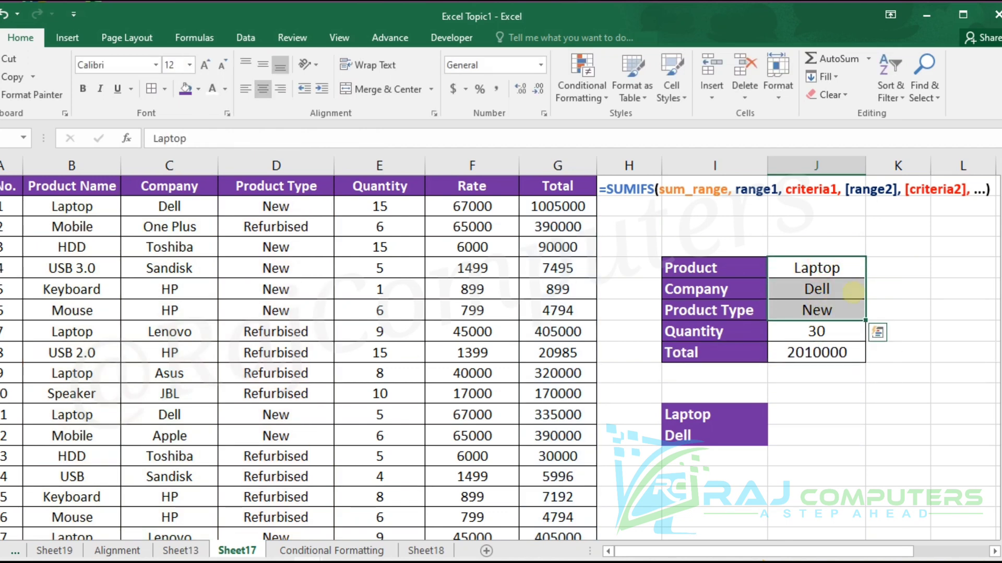